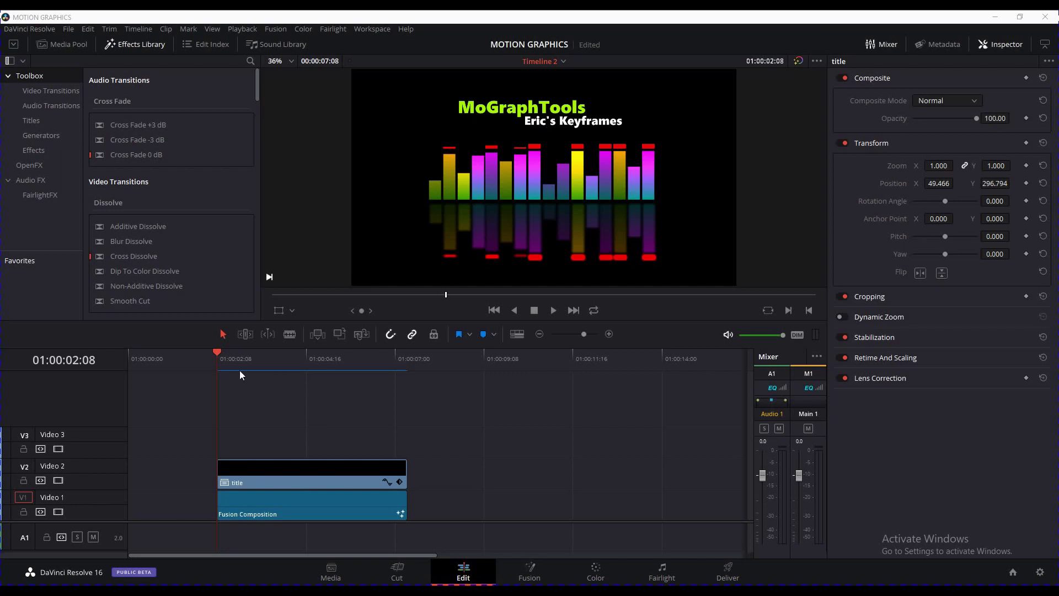
# - Play back and scrub through the existing title animation
pyautogui.press('space')
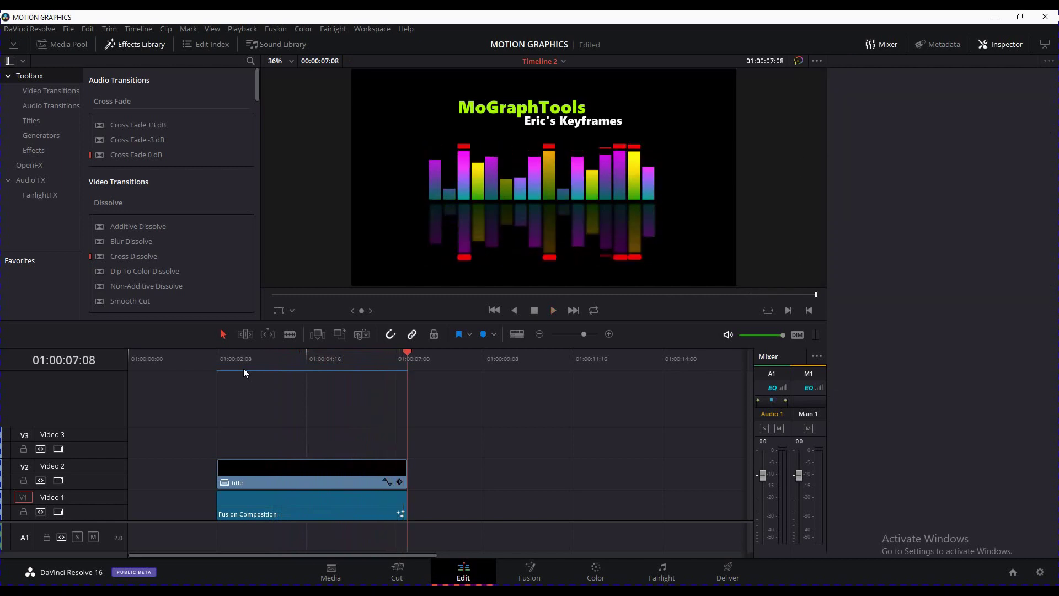
pyautogui.moveTo(243, 369); pyautogui.dragTo(297, 369)
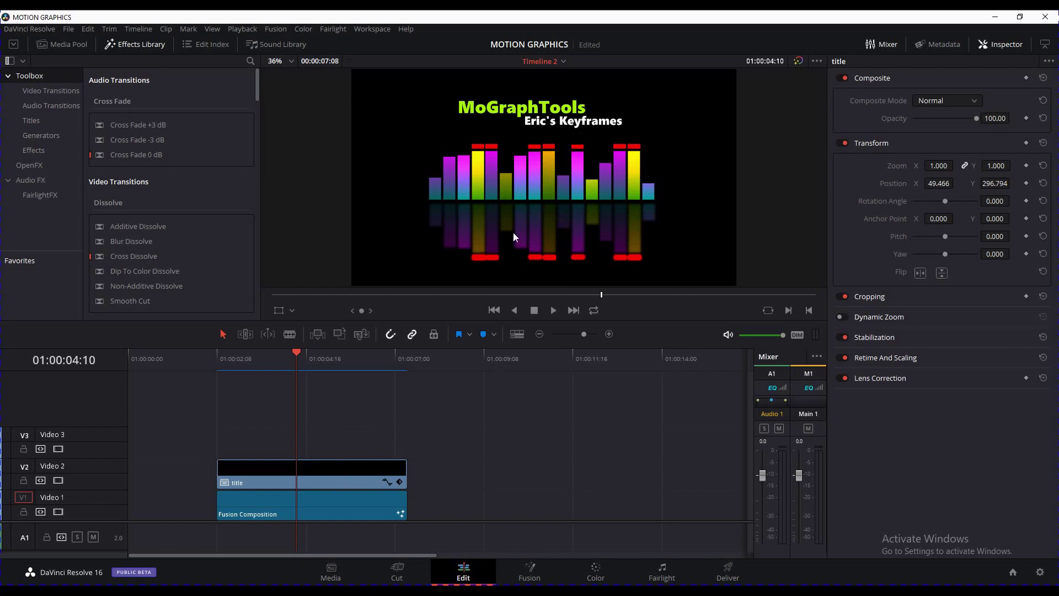
pyautogui.moveTo(274, 358); pyautogui.dragTo(348, 381)
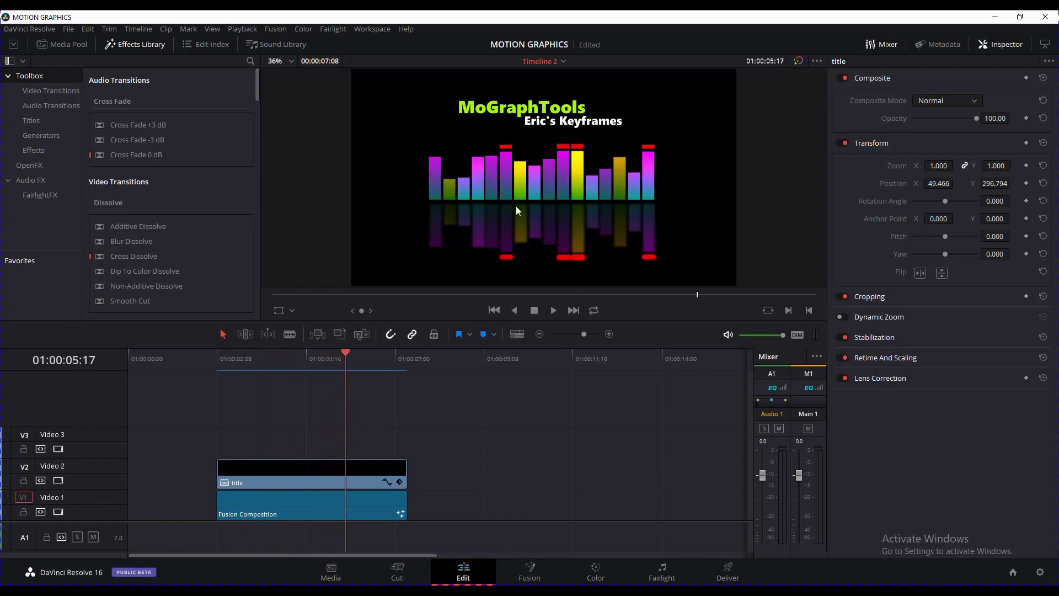
# - Select the second Fusion Composition clip on V1 and bring it into the Fusion page
pyautogui.click(441, 472)
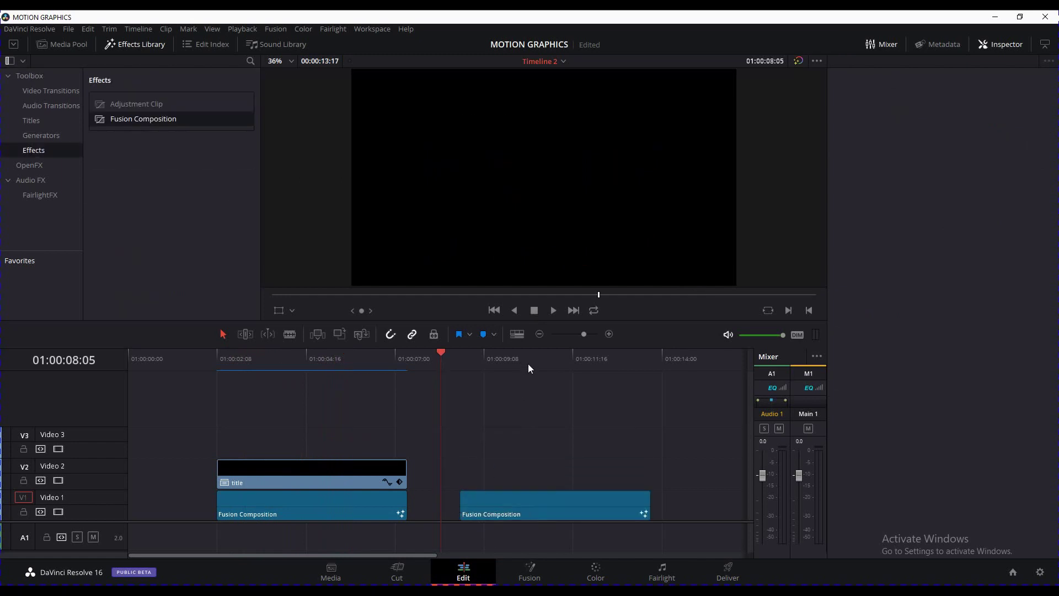
pyautogui.click(525, 359)
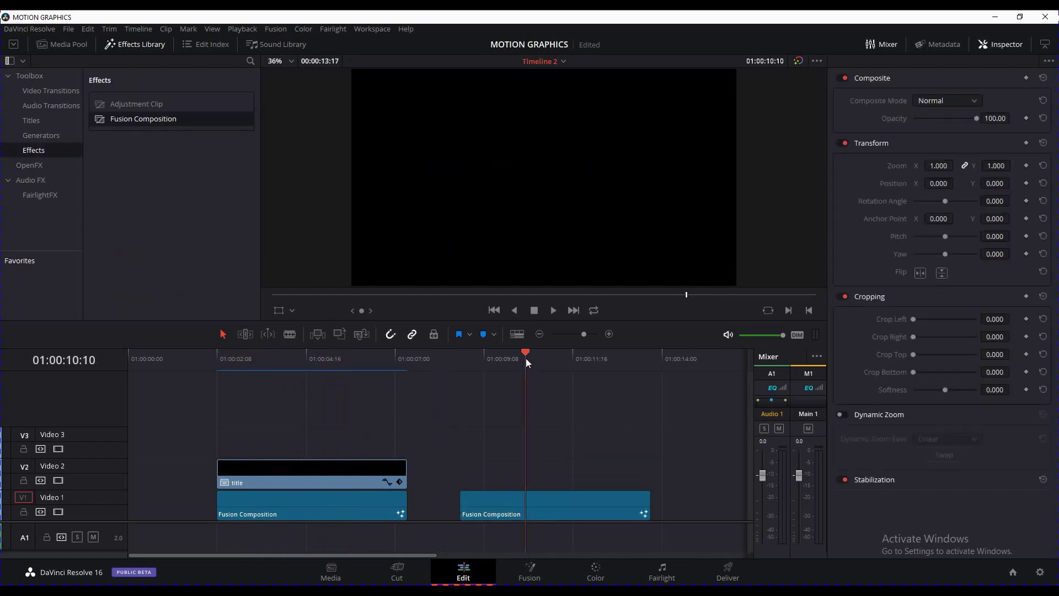
pyautogui.click(573, 502)
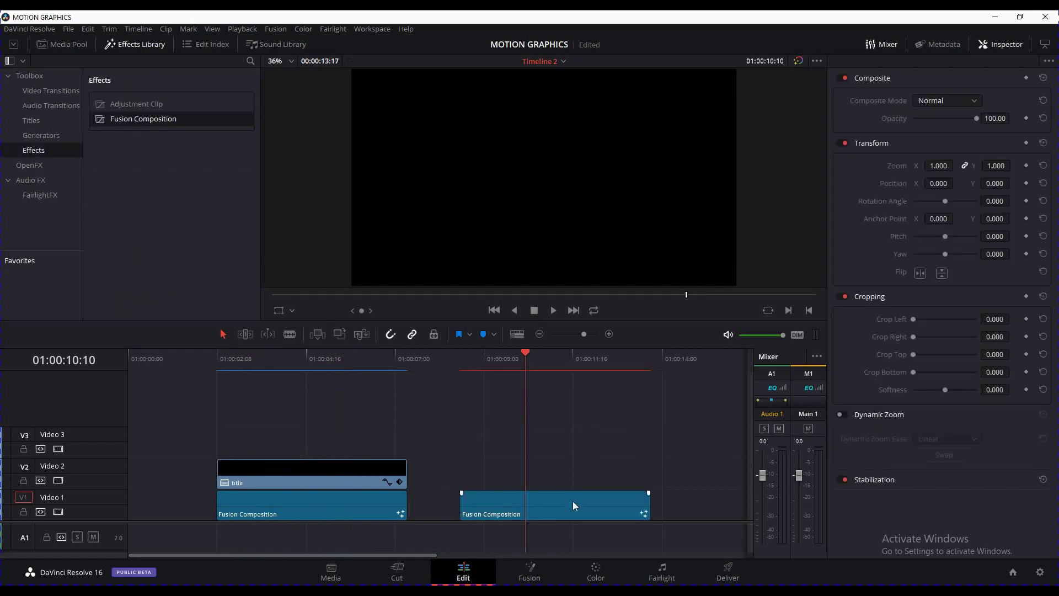
pyautogui.click(529, 572)
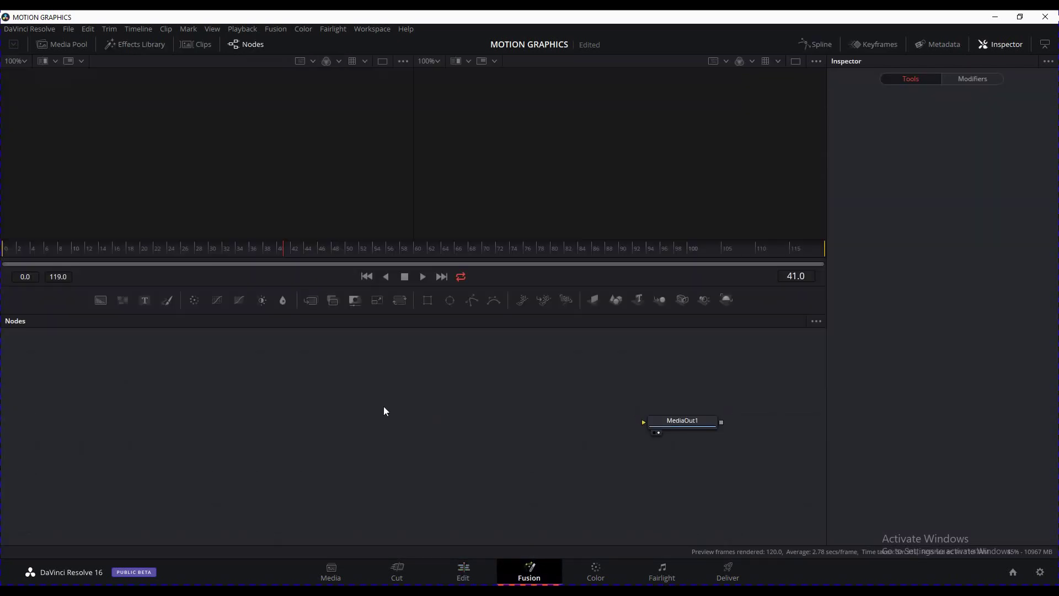
# - Add the Eric's Keyframes macro to the comp and position its node in the graph
pyautogui.rightClick(355, 396)
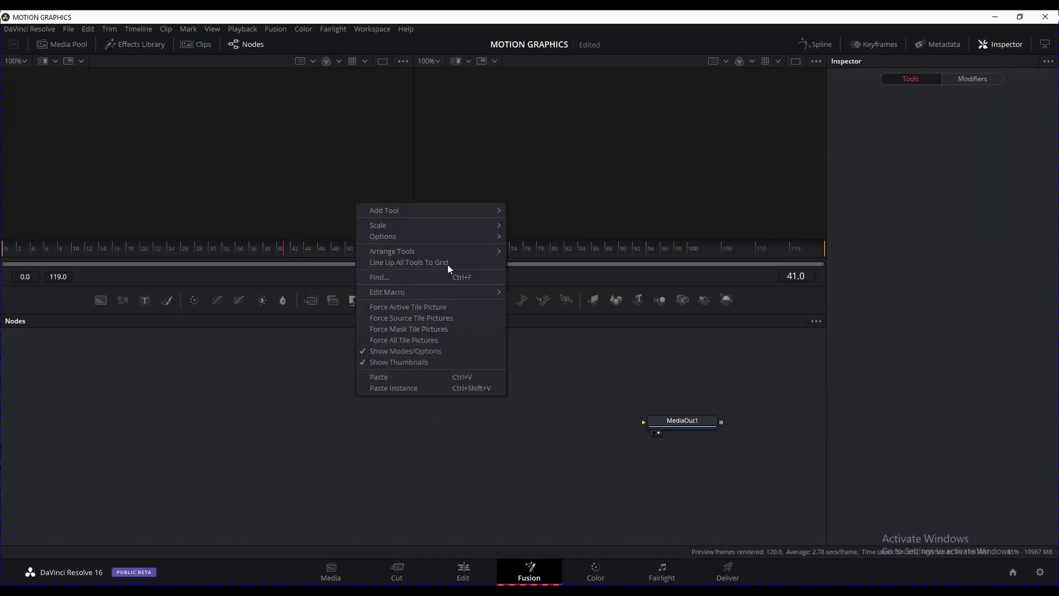
pyautogui.moveTo(451, 212)
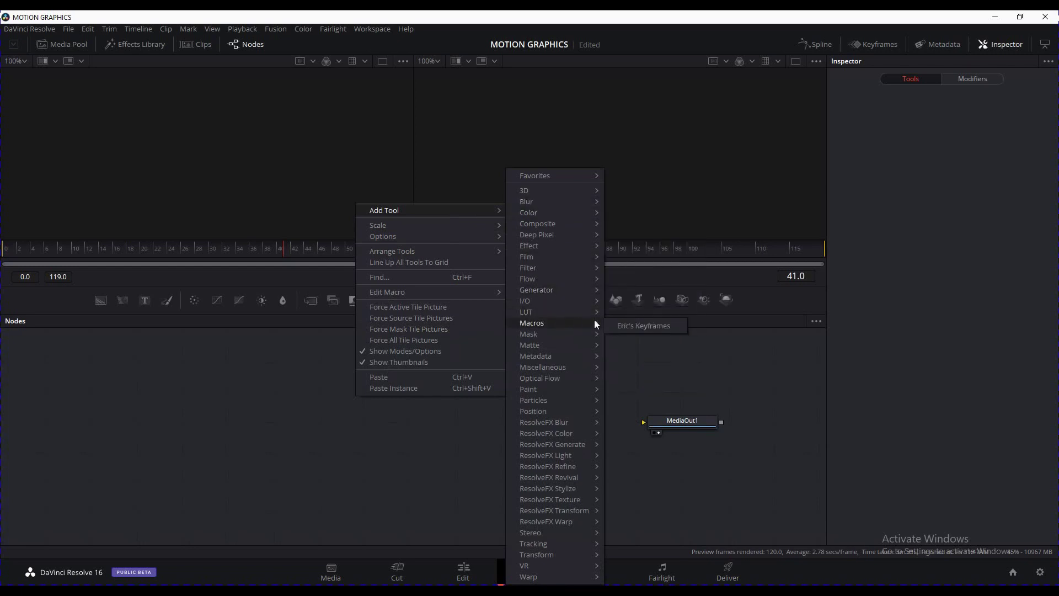
pyautogui.click(640, 323)
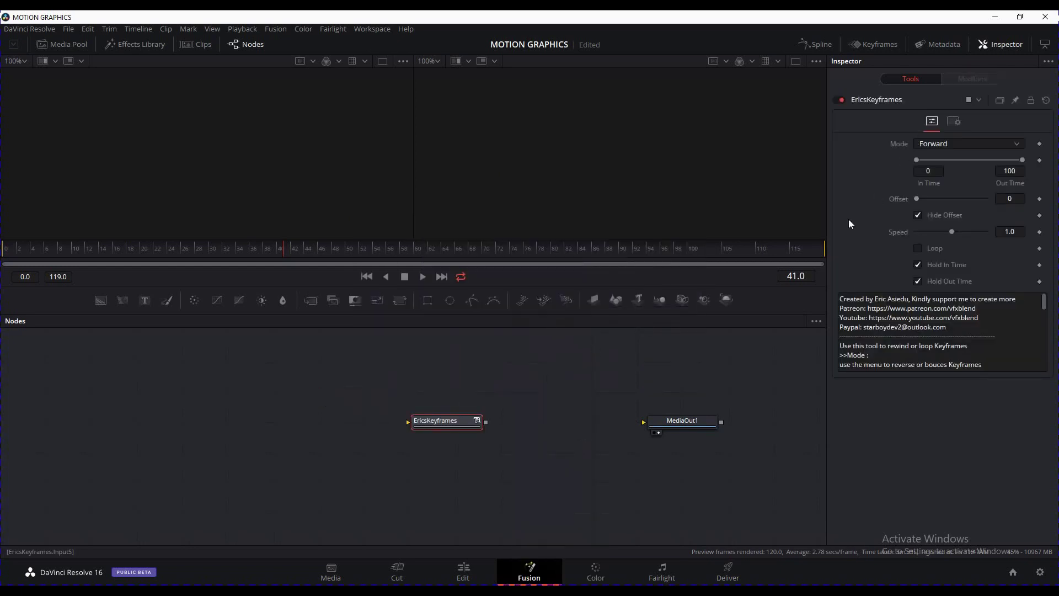
pyautogui.moveTo(52, 253); pyautogui.dragTo(153, 251)
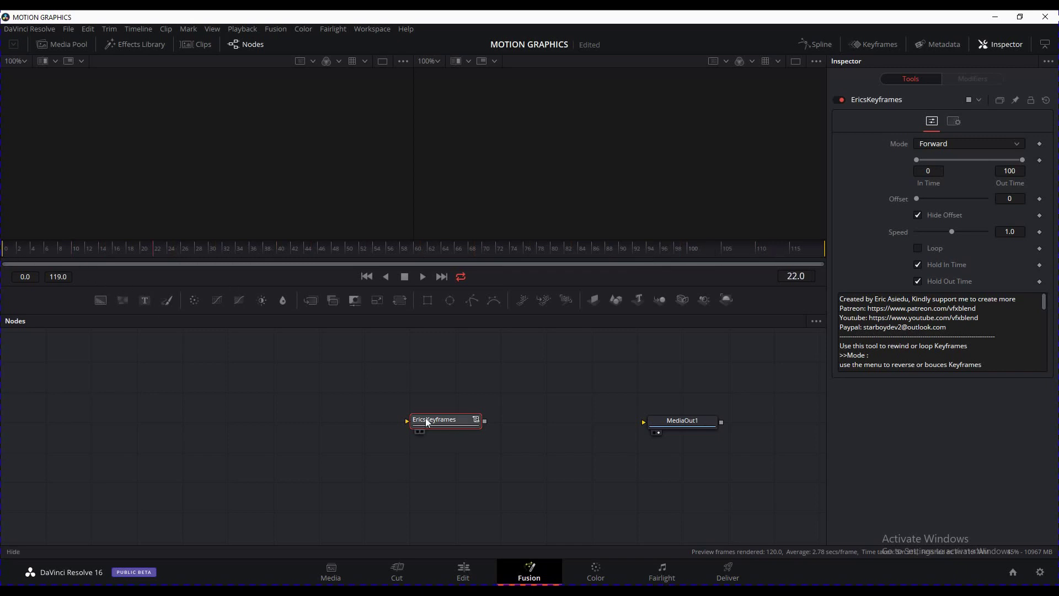
pyautogui.moveTo(436, 422); pyautogui.dragTo(382, 434)
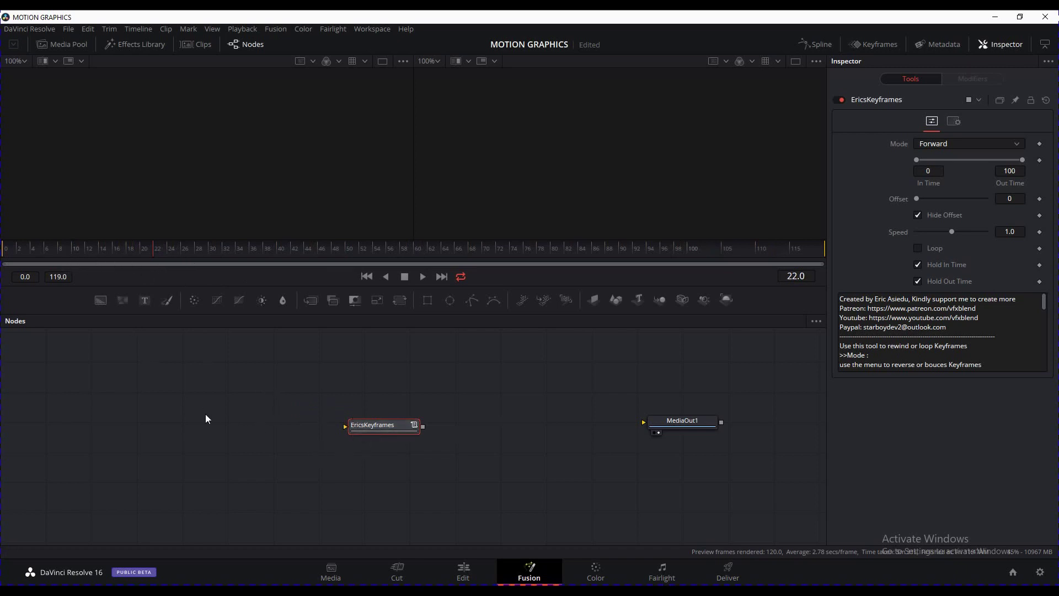
pyautogui.moveTo(377, 428); pyautogui.dragTo(369, 430)
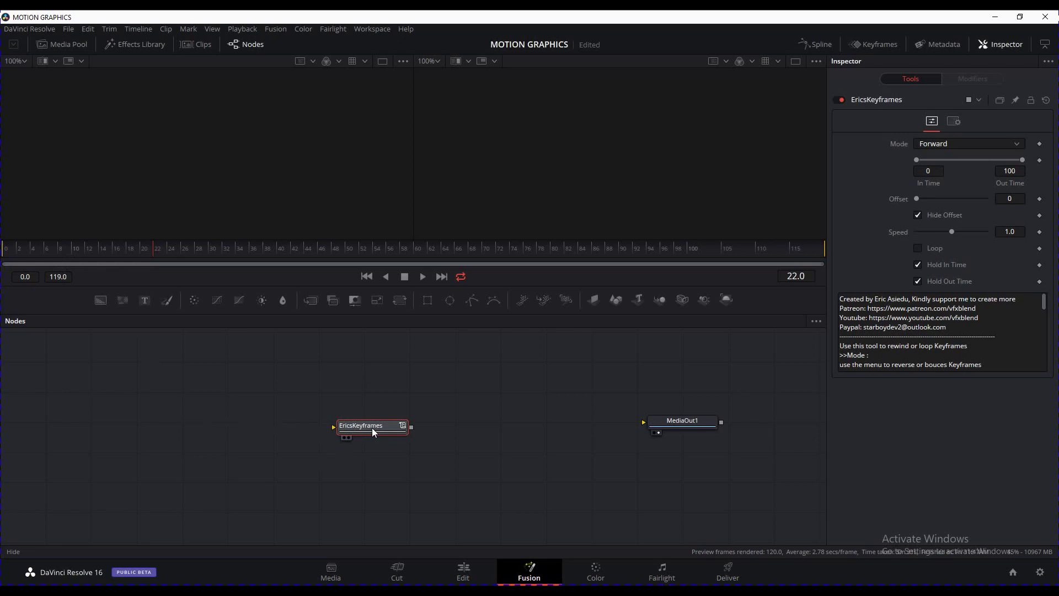
# - Add a Background node, view it in the left viewer, and make its colour white
pyautogui.click(100, 300)
pyautogui.moveTo(204, 361); pyautogui.dragTo(295, 161)
pyautogui.moveTo(213, 370); pyautogui.dragTo(248, 439)
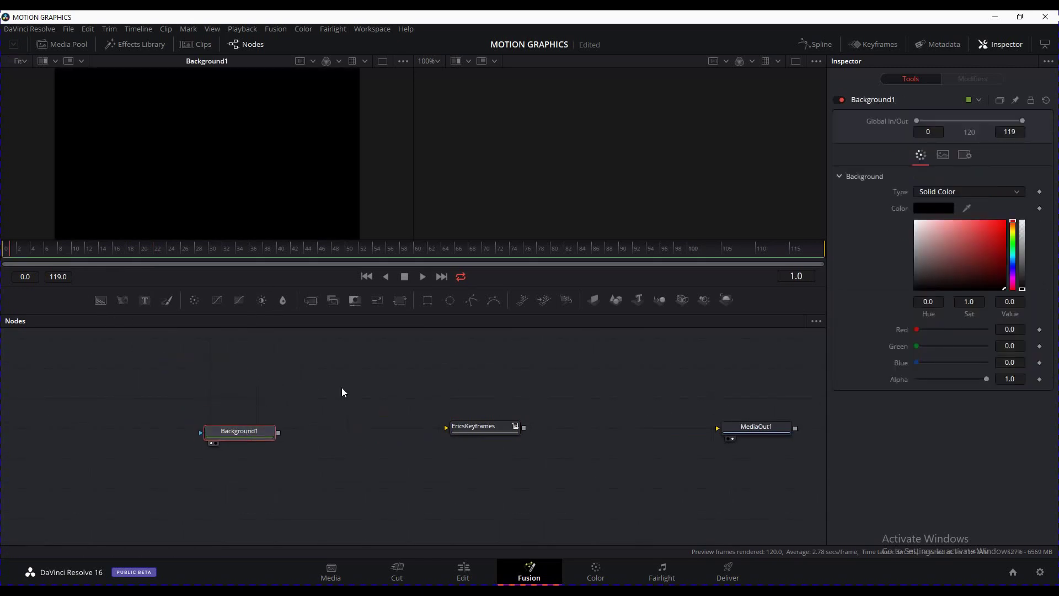
pyautogui.moveTo(937, 229); pyautogui.dragTo(846, 188)
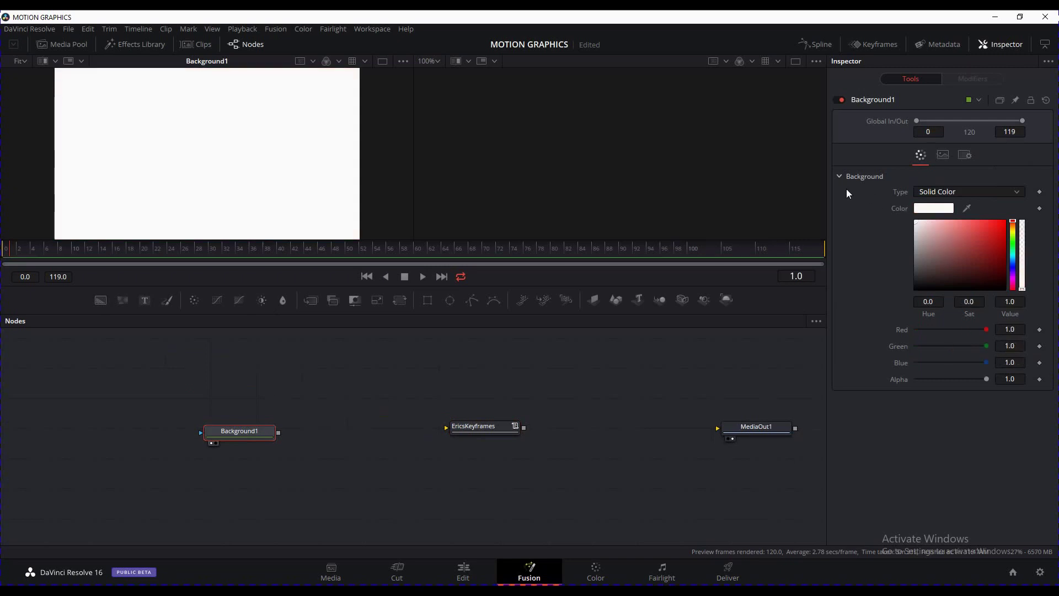
# - Mask the background with an Ellipse shrunk to about 0.2 width, leaving border width at 0
pyautogui.click(450, 300)
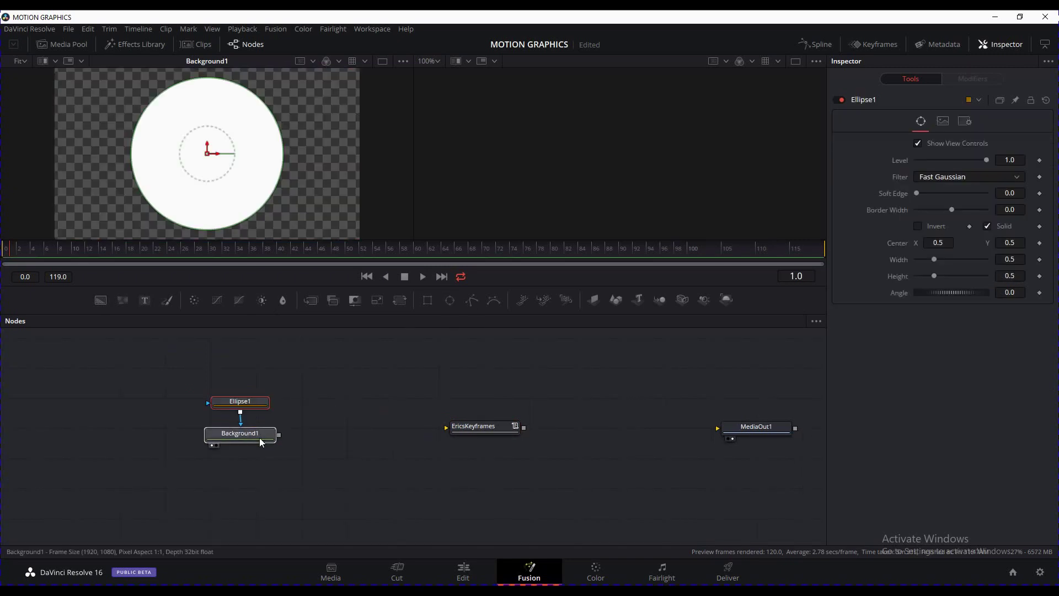
pyautogui.click(1, 255)
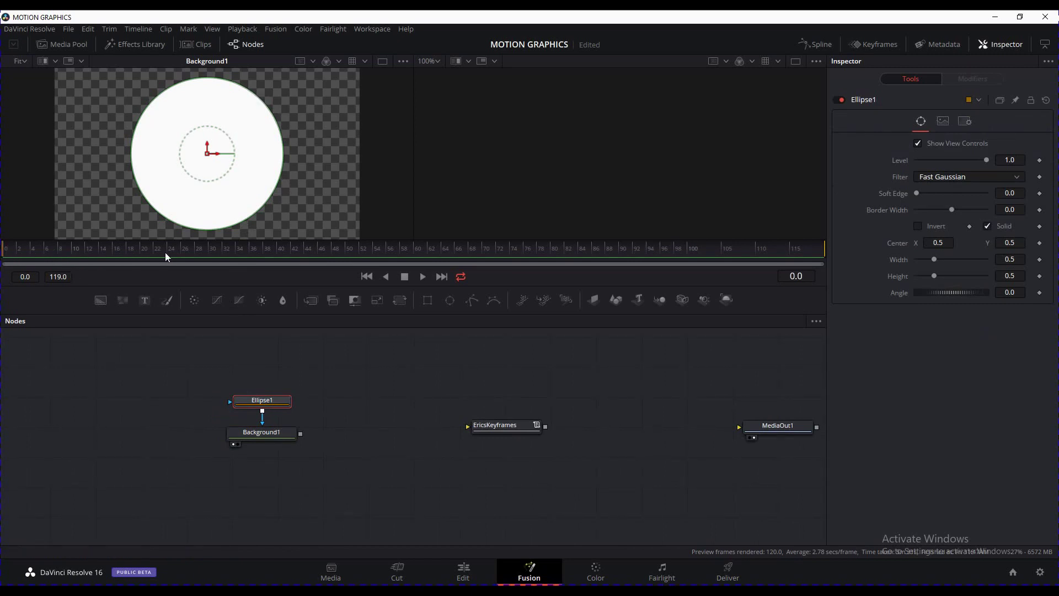
pyautogui.click(209, 253)
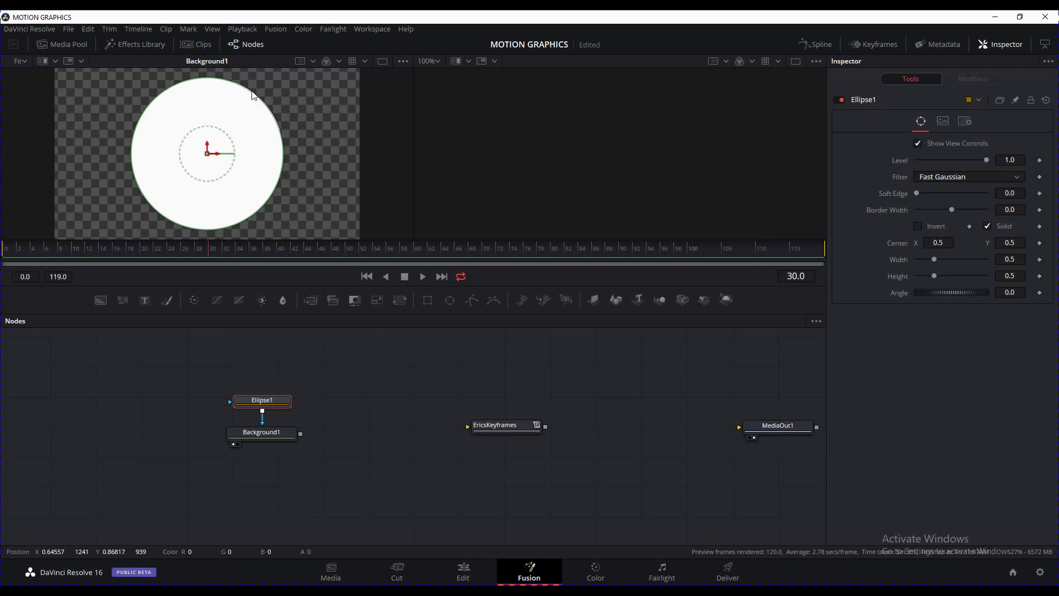
pyautogui.moveTo(253, 94); pyautogui.dragTo(237, 115)
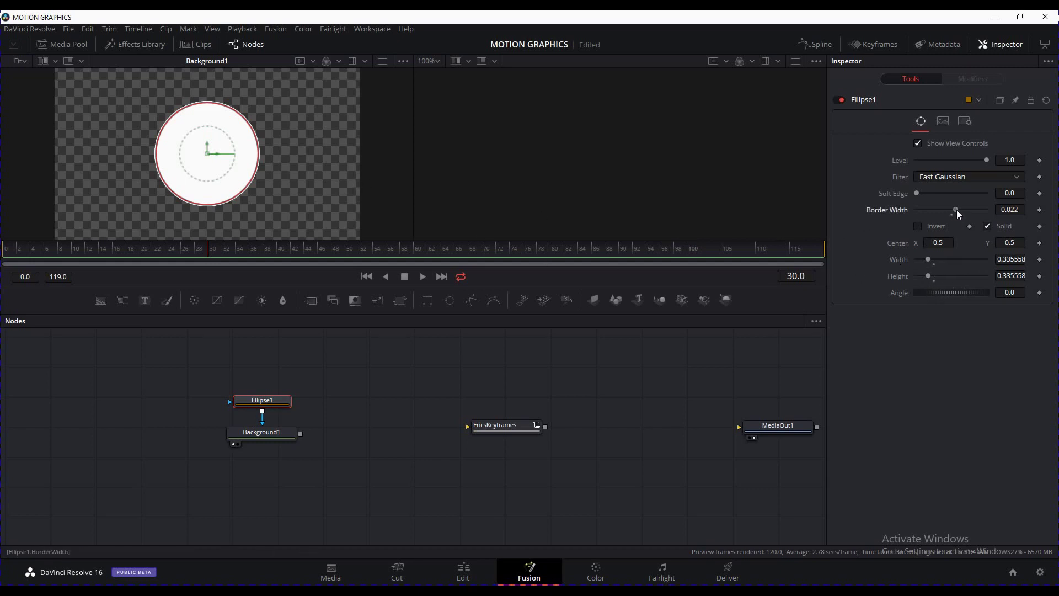
pyautogui.moveTo(956, 210); pyautogui.dragTo(862, 230)
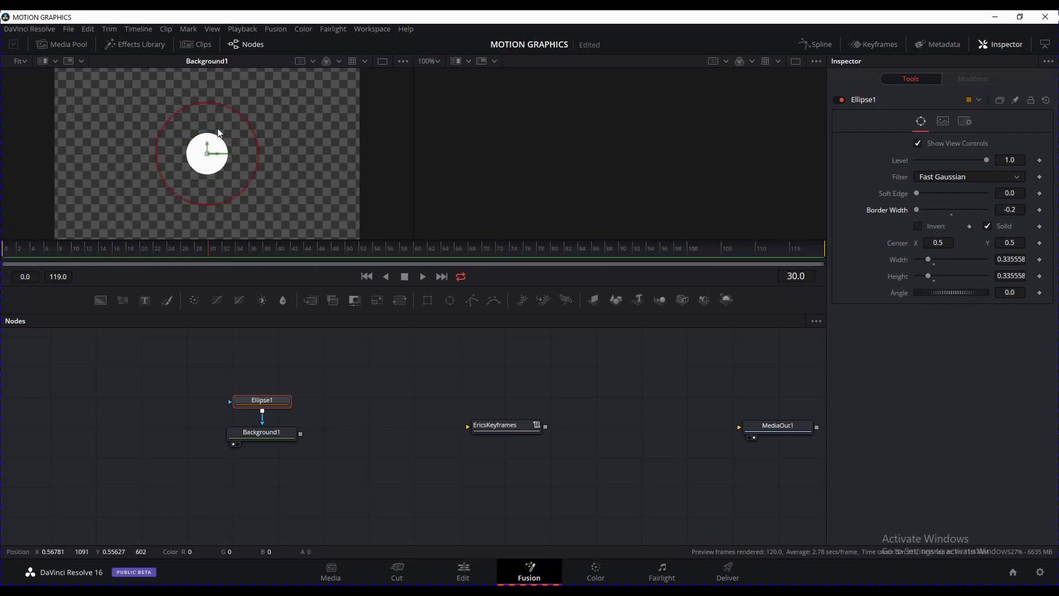
pyautogui.moveTo(238, 114); pyautogui.dragTo(216, 129)
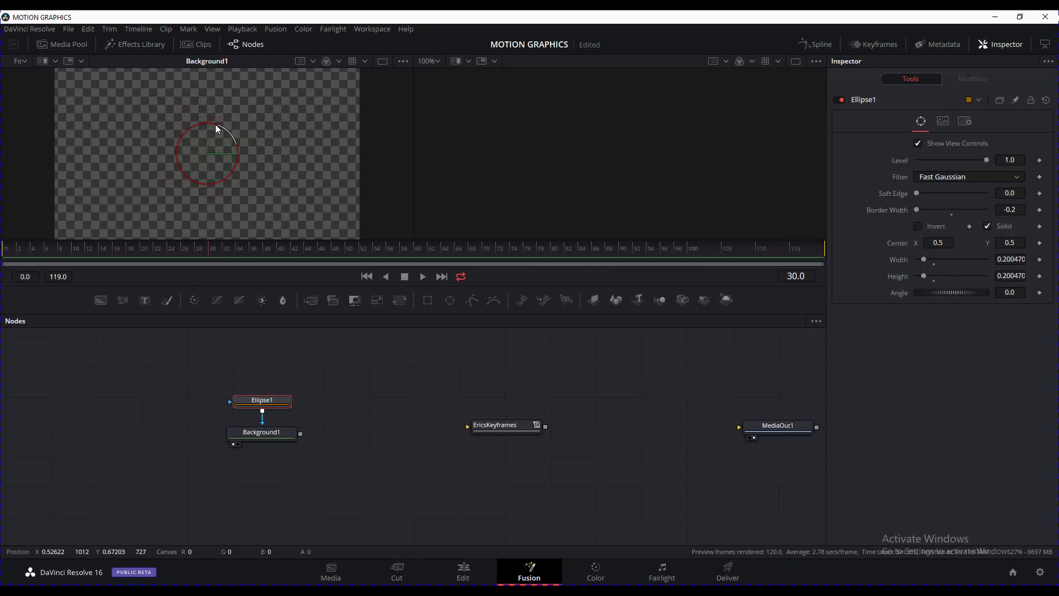
pyautogui.moveTo(927, 214); pyautogui.dragTo(951, 226)
pyautogui.click(366, 277)
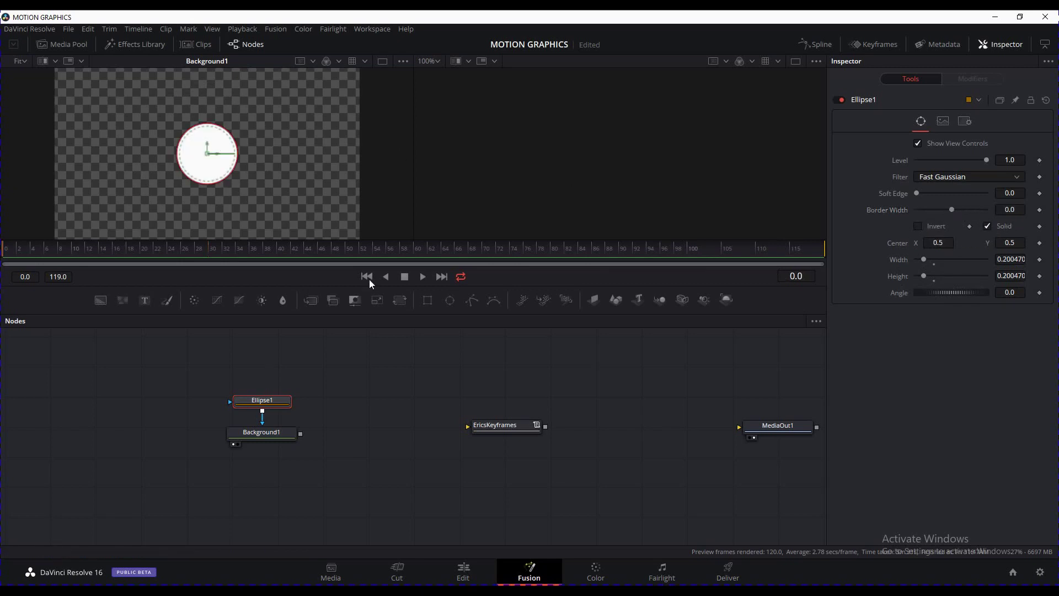
# - Animate Ellipse1 Border Width: -0.2 at frame 0 and 0.165 at frame 30
pyautogui.rightClick(952, 209)
pyautogui.click(969, 215)
pyautogui.moveTo(951, 209); pyautogui.dragTo(852, 210)
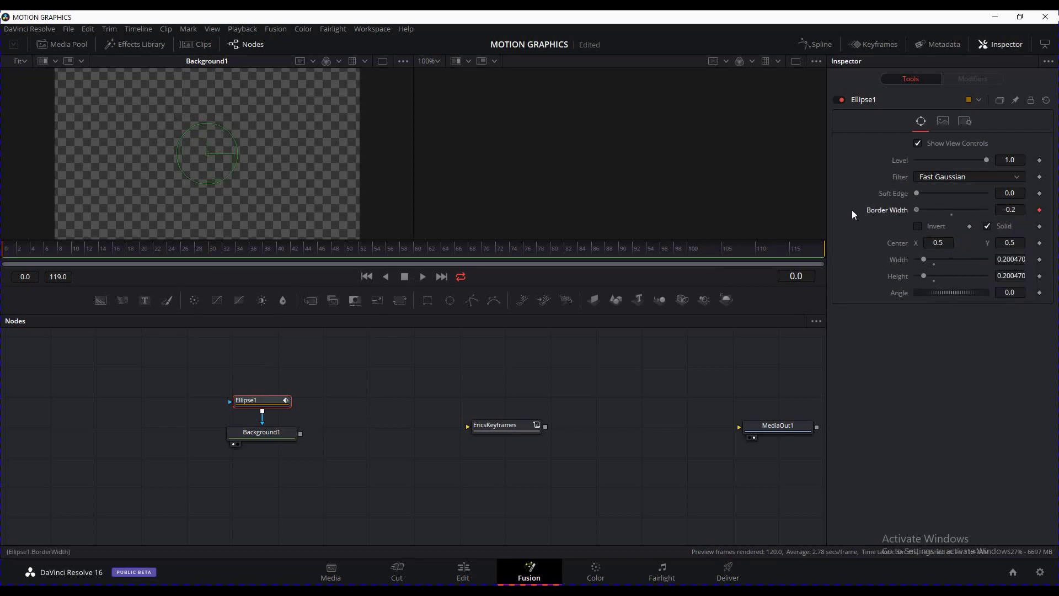
pyautogui.click(207, 252)
pyautogui.moveTo(208, 250); pyautogui.dragTo(212, 249)
pyautogui.moveTo(917, 208); pyautogui.dragTo(981, 208)
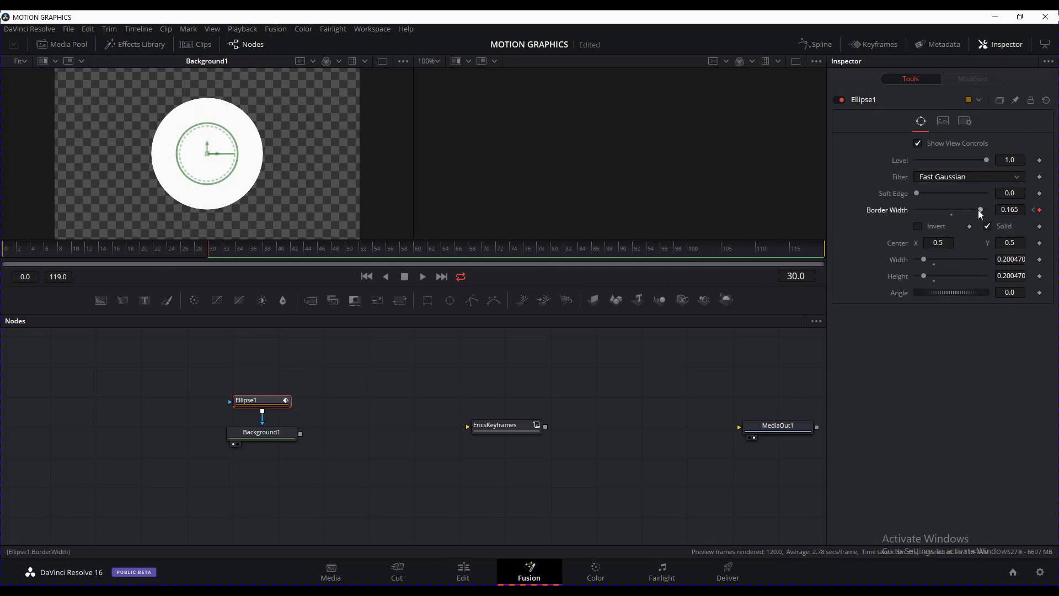
pyautogui.click(366, 276)
pyautogui.click(422, 276)
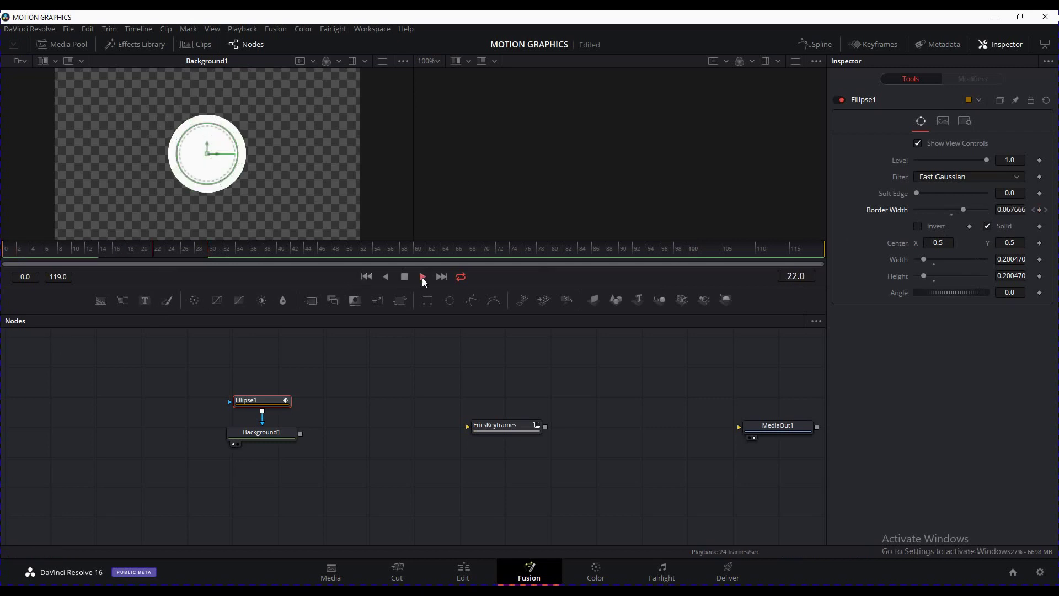
pyautogui.click(409, 276)
pyautogui.moveTo(527, 425); pyautogui.dragTo(560, 433)
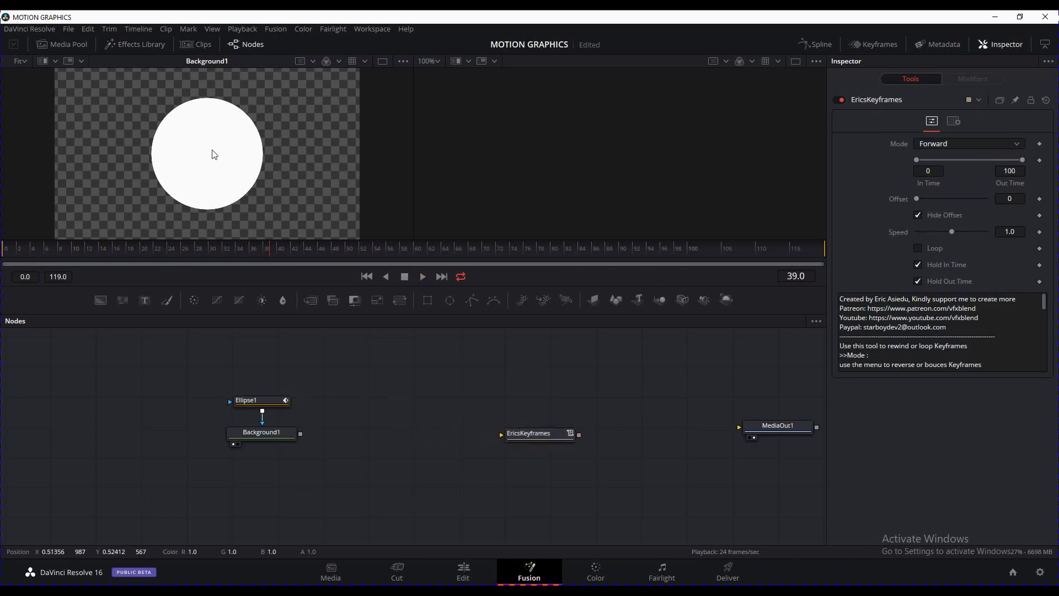
pyautogui.moveTo(332, 467); pyautogui.dragTo(256, 398)
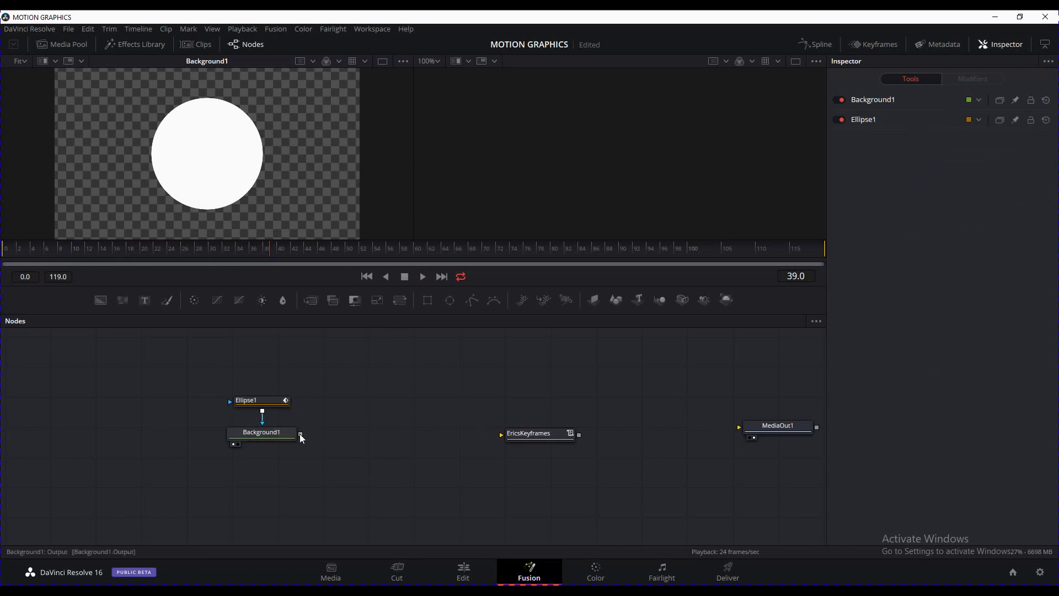
pyautogui.hotkey('shift', 'space')
pyautogui.write('tra')
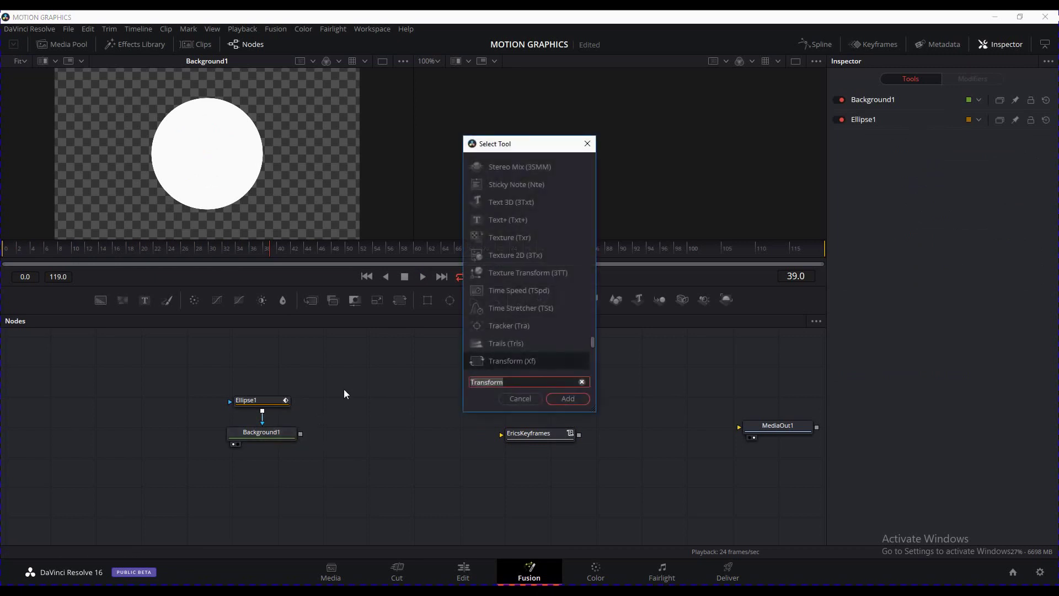
pyautogui.write('nsform')
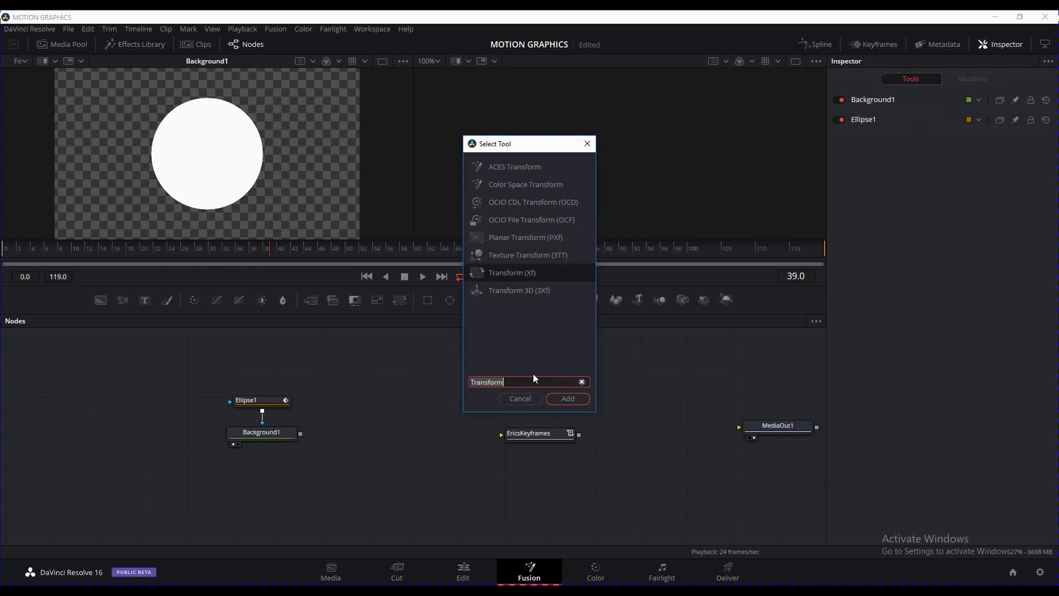
pyautogui.click(566, 397)
pyautogui.moveTo(299, 434)
pyautogui.mouseDown()
pyautogui.moveTo(346, 446)
pyautogui.moveTo(373, 408)
pyautogui.moveTo(299, 445)
pyautogui.moveTo(301, 435)
pyautogui.mouseUp()
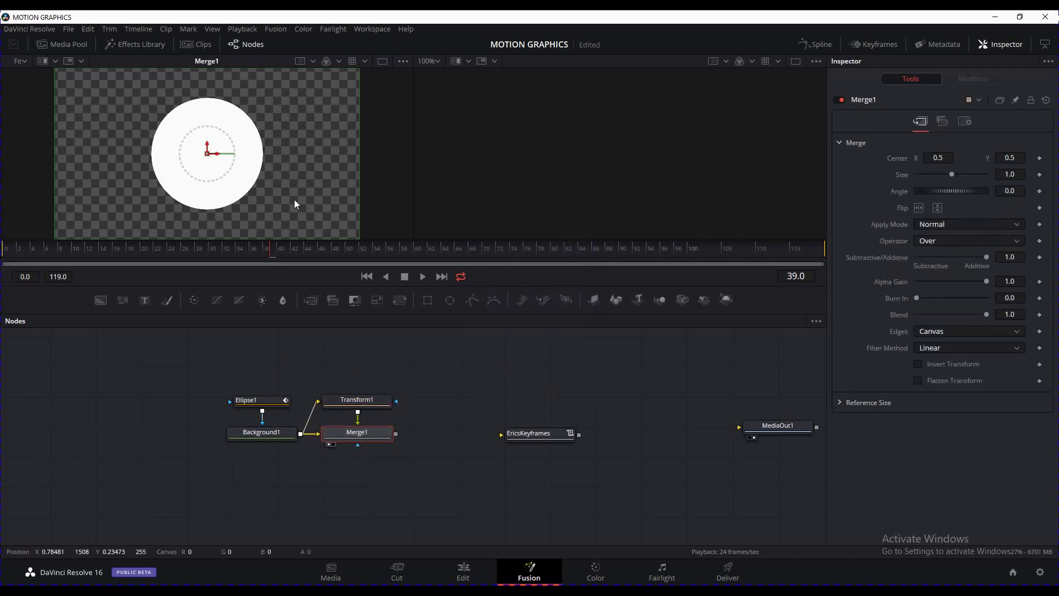
pyautogui.click(376, 404)
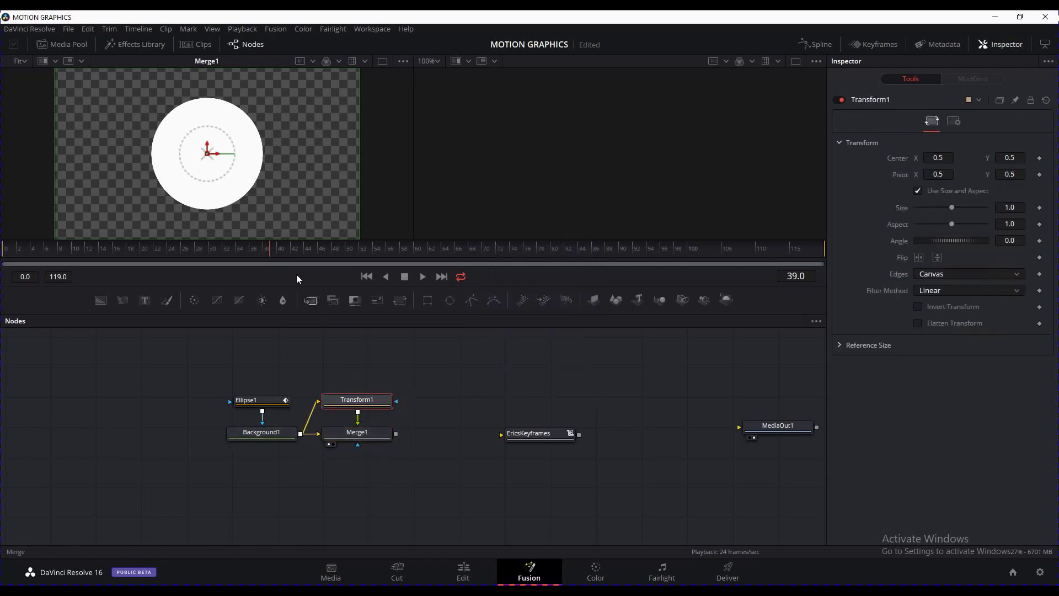
pyautogui.moveTo(210, 153); pyautogui.dragTo(337, 161)
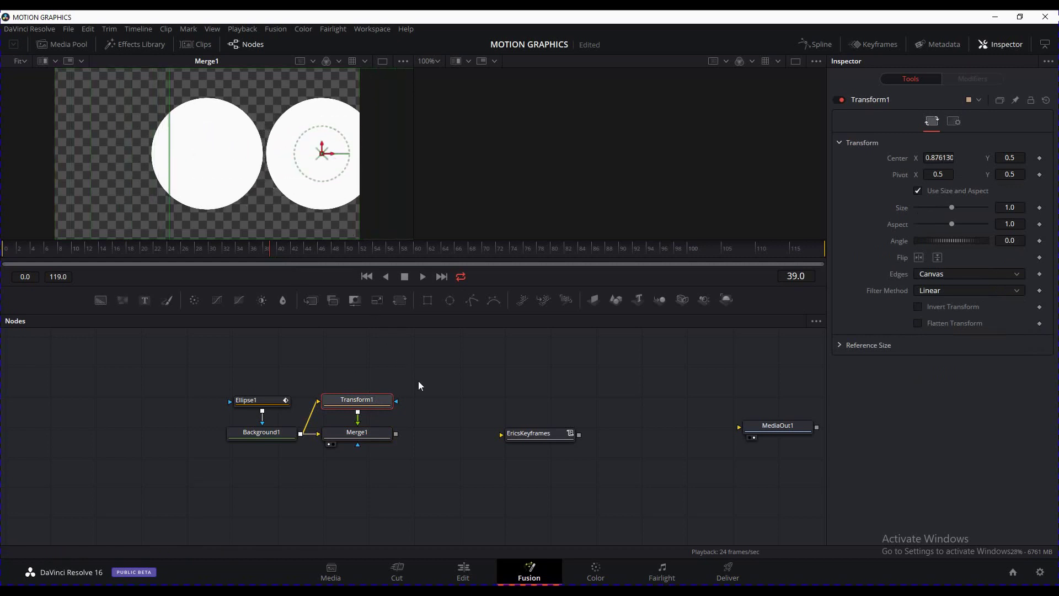
pyautogui.click(366, 276)
pyautogui.click(422, 276)
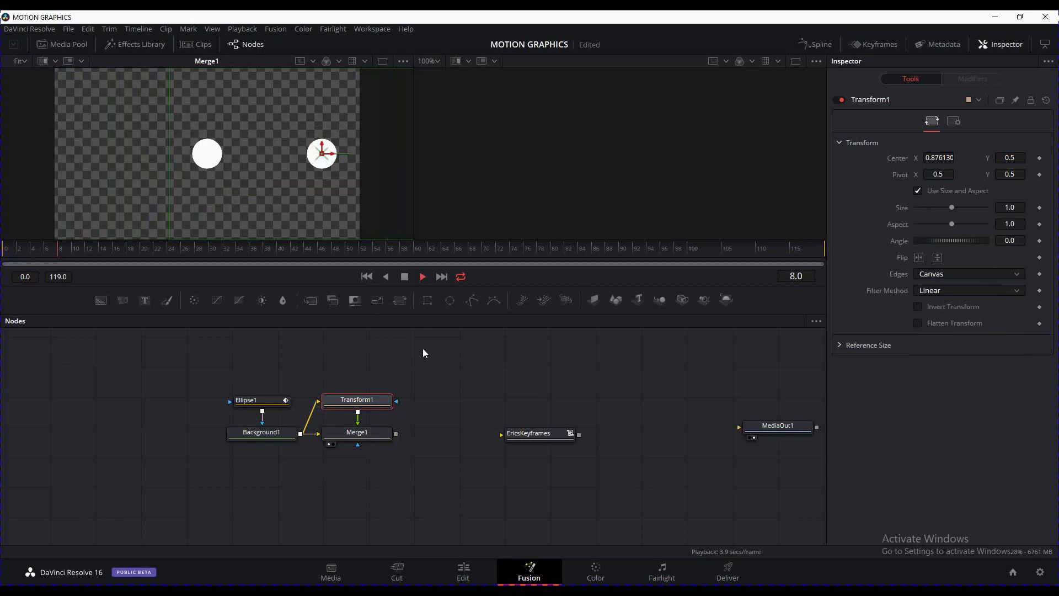
pyautogui.click(434, 387)
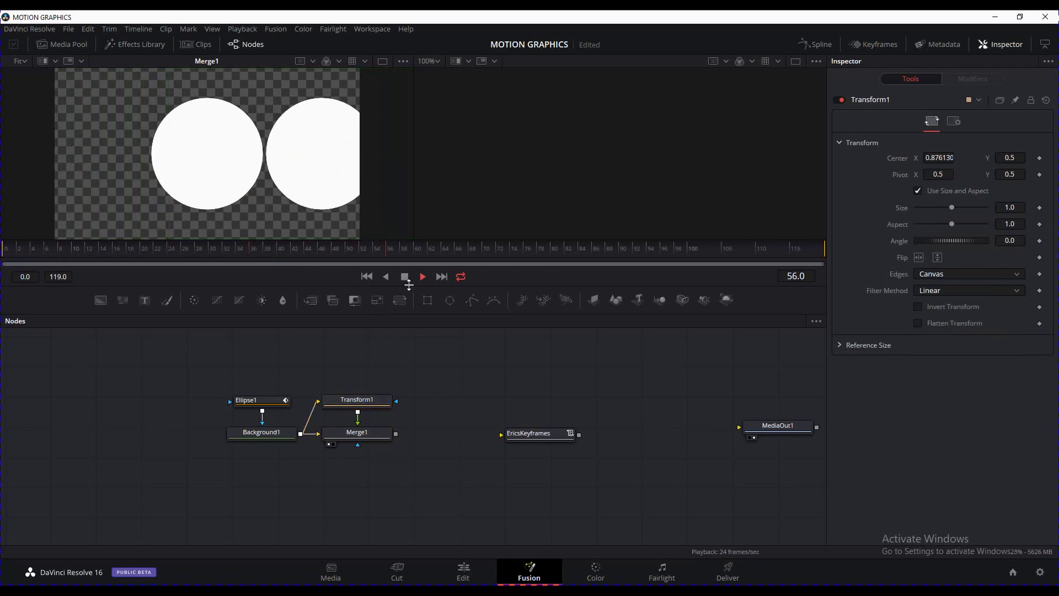
pyautogui.click(406, 278)
pyautogui.click(366, 277)
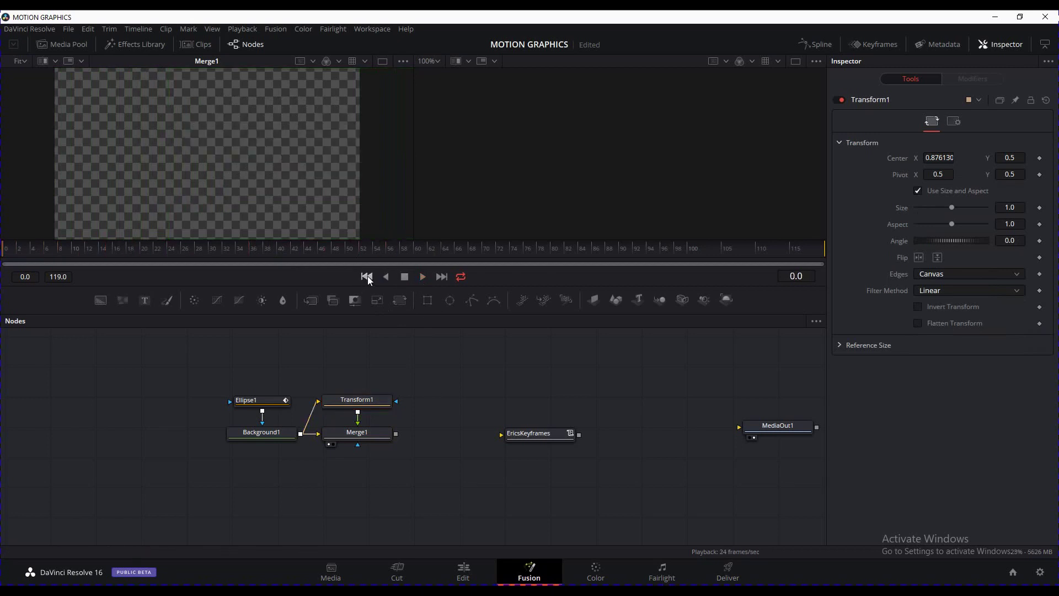
pyautogui.click(422, 277)
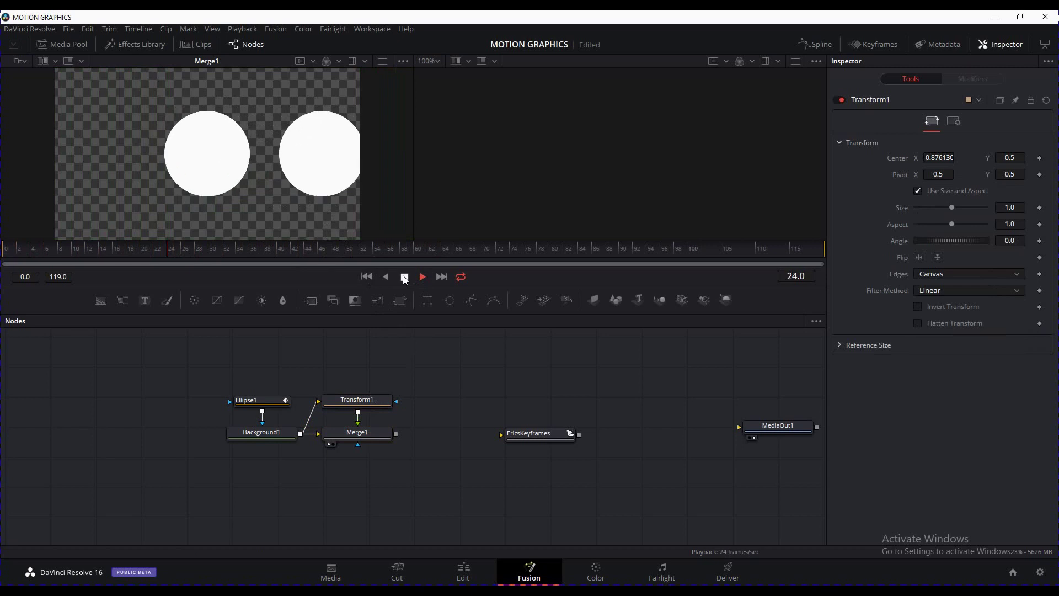
pyautogui.click(405, 277)
pyautogui.hscroll(3, 431, 388)
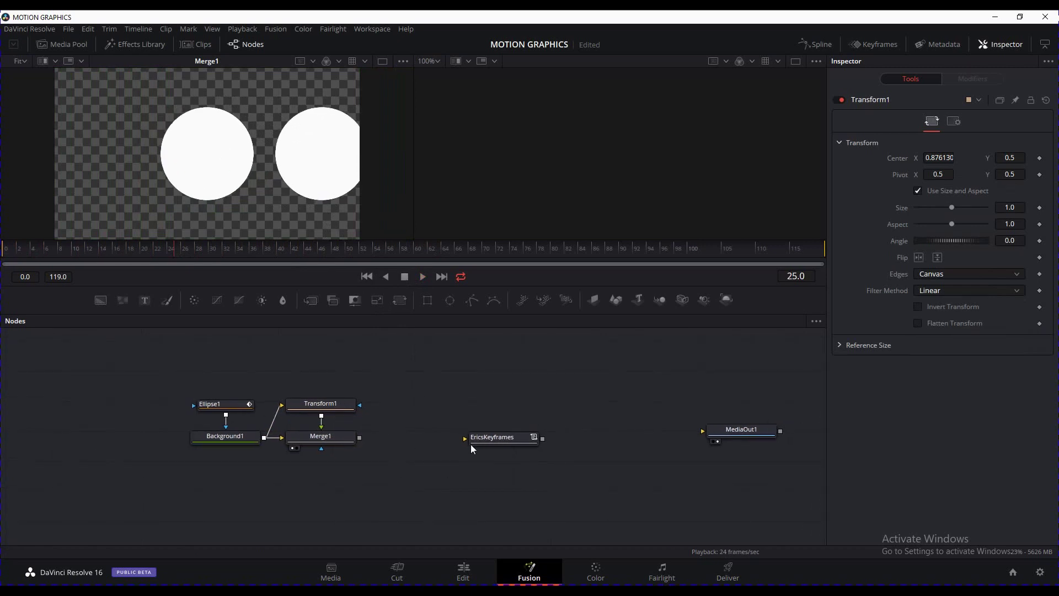
pyautogui.click(520, 439)
# - Select Merge1 and show Ellipse1's Border Width curve, rising from -0.2 to 0.165, in the Spline graph
pyautogui.moveTo(353, 466); pyautogui.dragTo(205, 381)
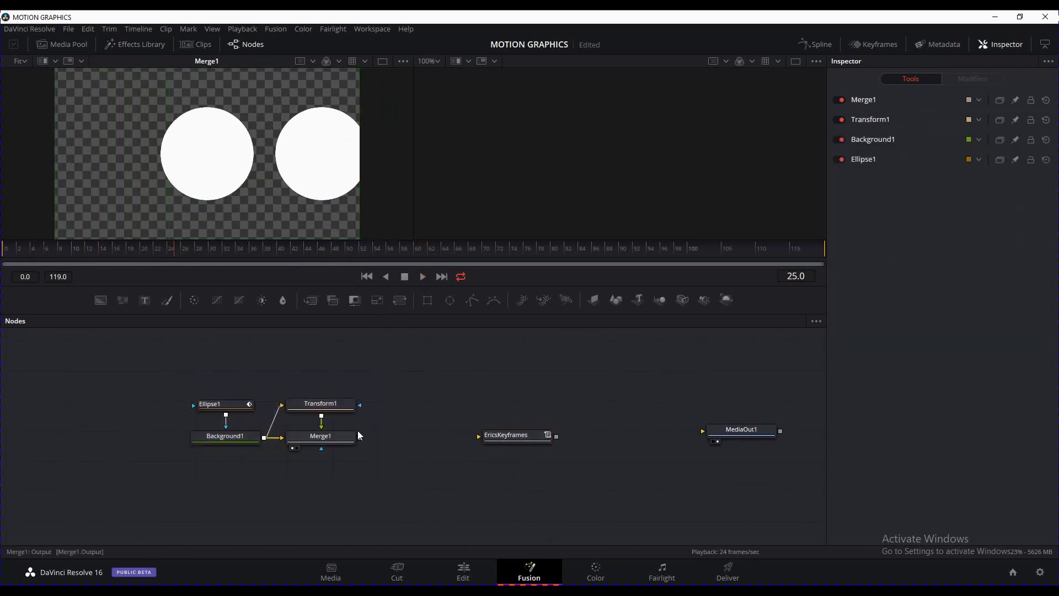
pyautogui.click(335, 405)
pyautogui.click(342, 435)
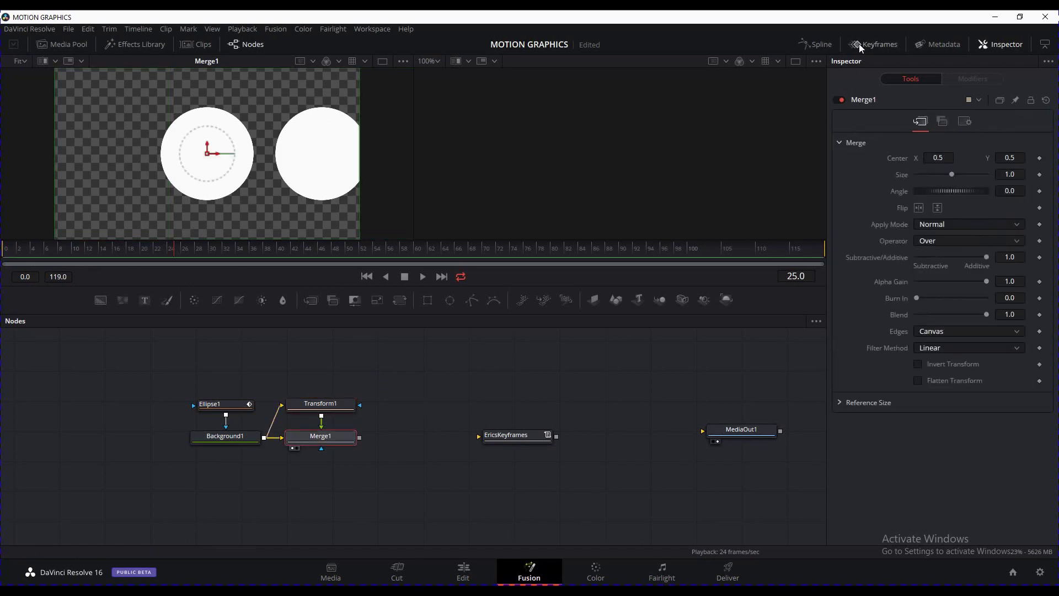
pyautogui.click(815, 44)
pyautogui.click(581, 363)
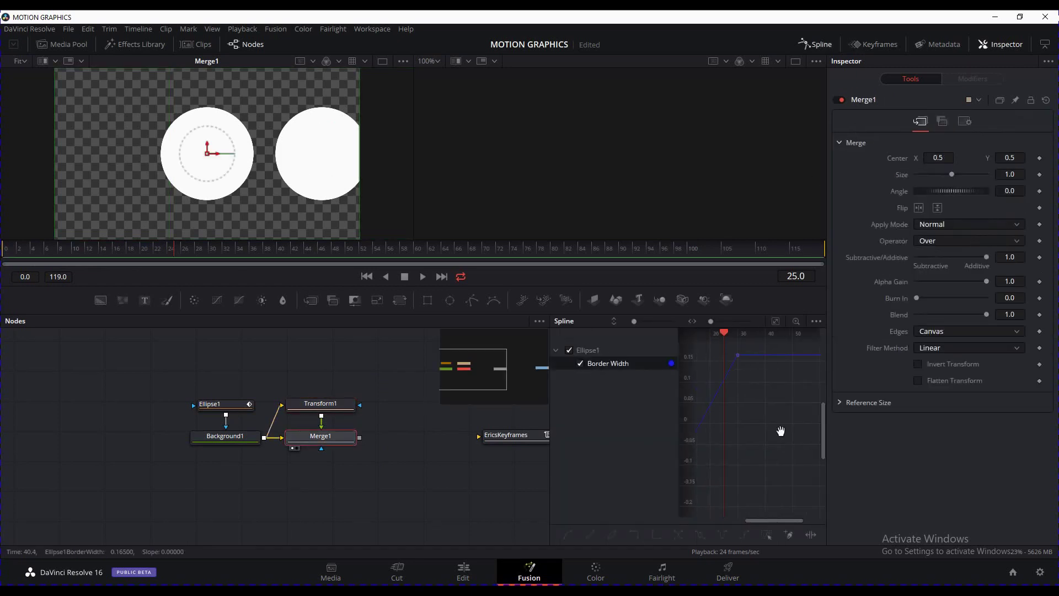
pyautogui.hscroll(-1, 794, 456)
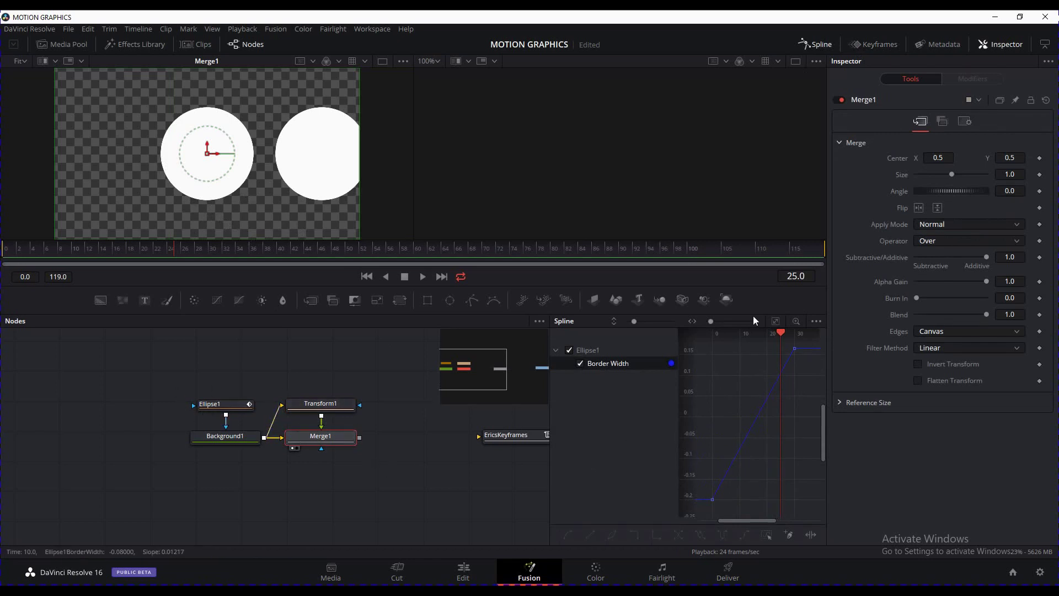
# - Delete Transform1 and Merge1 and connect Background1 into EricsKeyframes
pyautogui.click(813, 46)
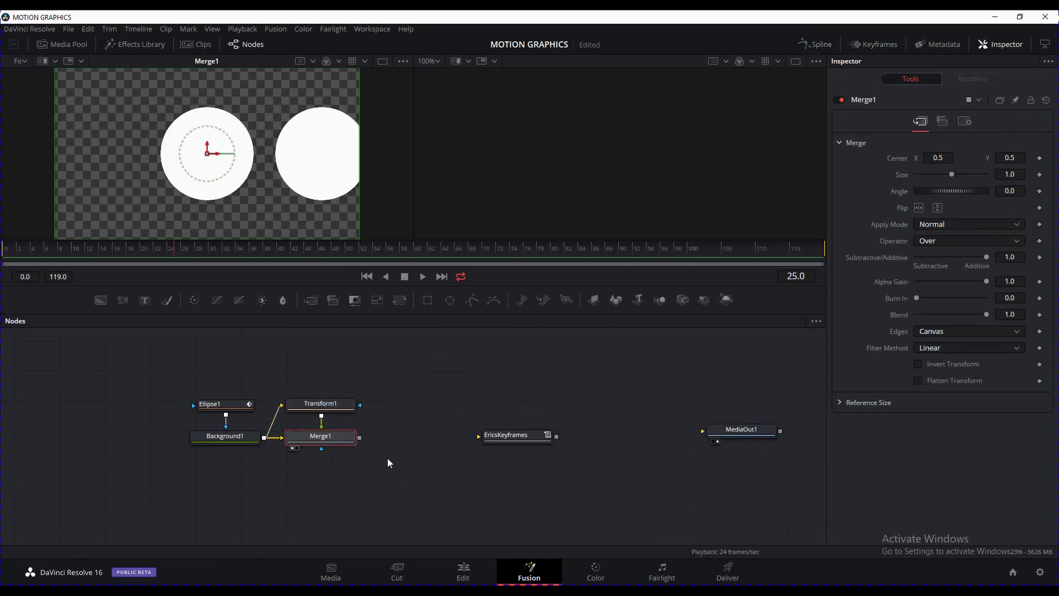
pyautogui.moveTo(406, 463); pyautogui.dragTo(326, 386)
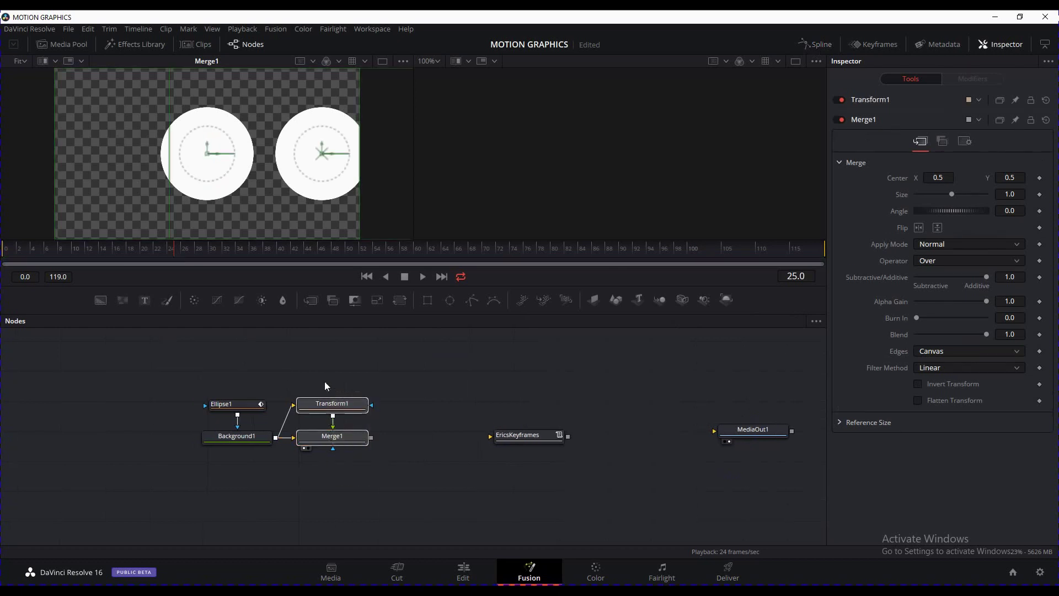
pyautogui.press('Delete')
pyautogui.moveTo(524, 436); pyautogui.dragTo(406, 436)
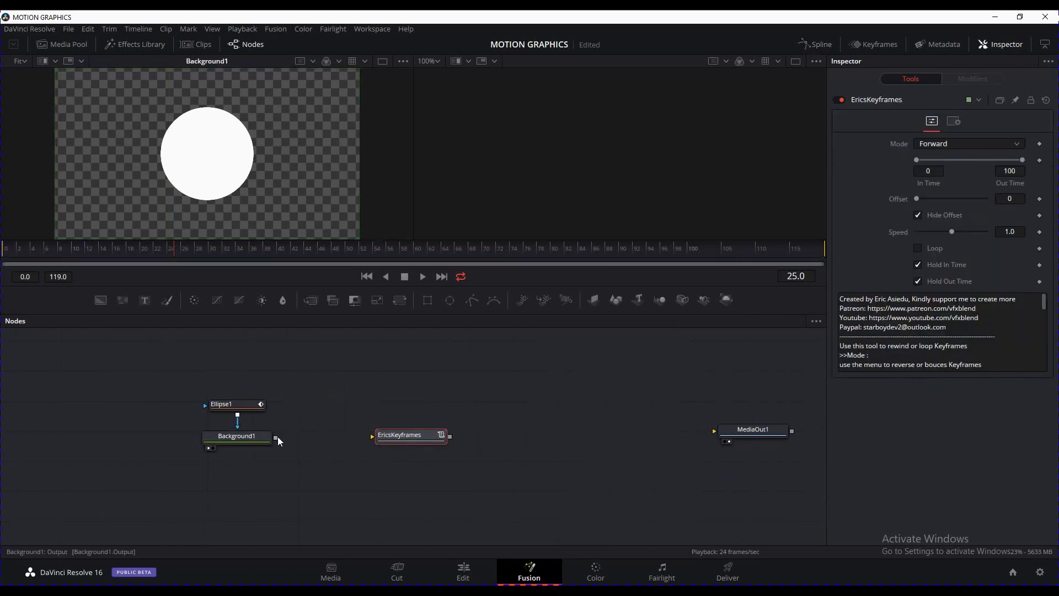
pyautogui.moveTo(276, 438); pyautogui.dragTo(518, 237)
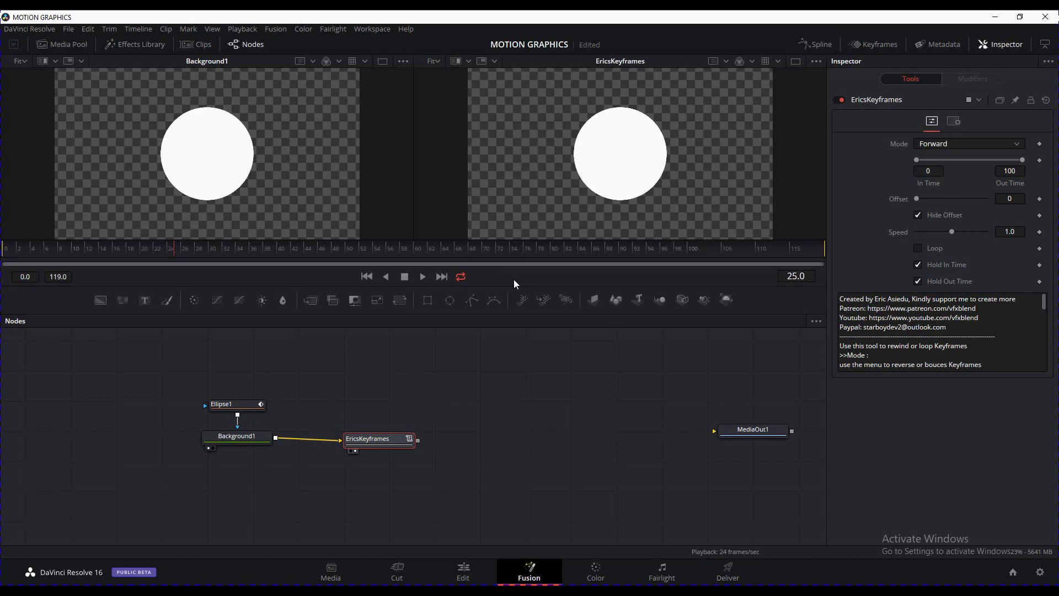
# - Preview the EricsKeyframes retimed circle from the start, stopping at frame 35
pyautogui.moveTo(412, 214); pyautogui.dragTo(405, 215)
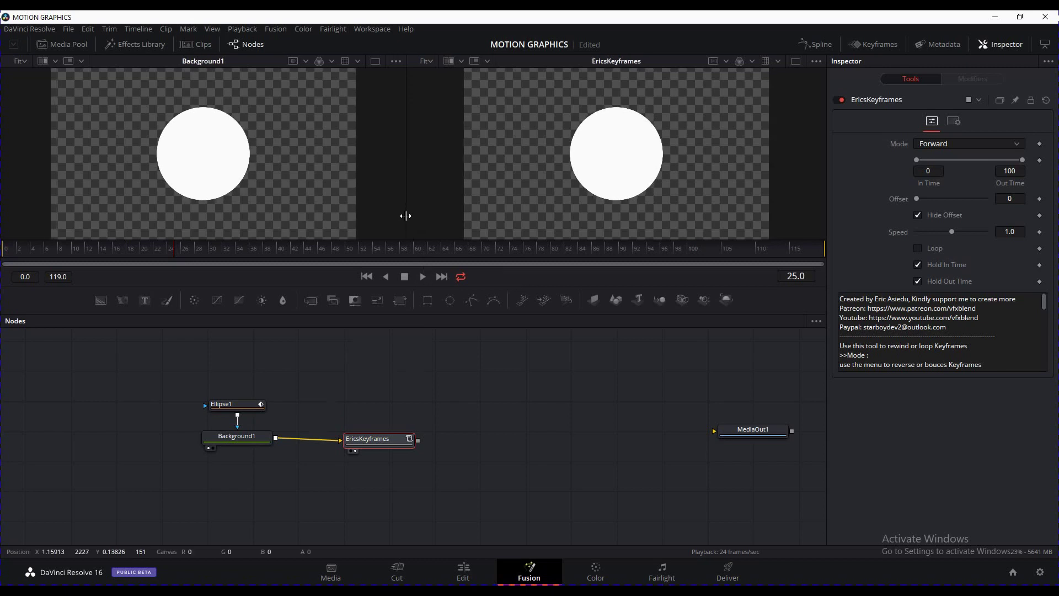
pyautogui.click(367, 277)
pyautogui.click(422, 277)
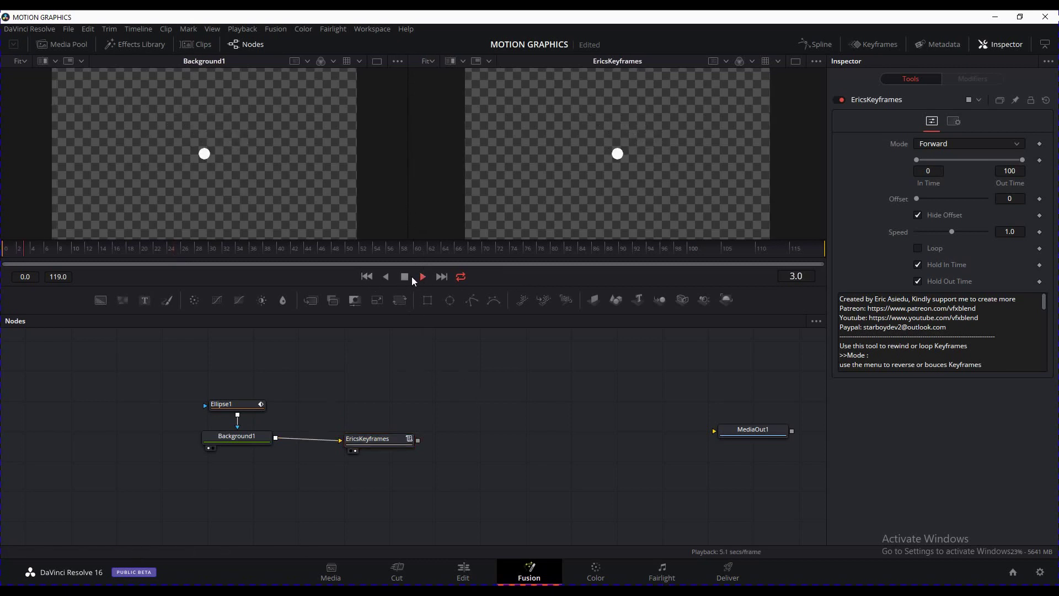
pyautogui.click(400, 277)
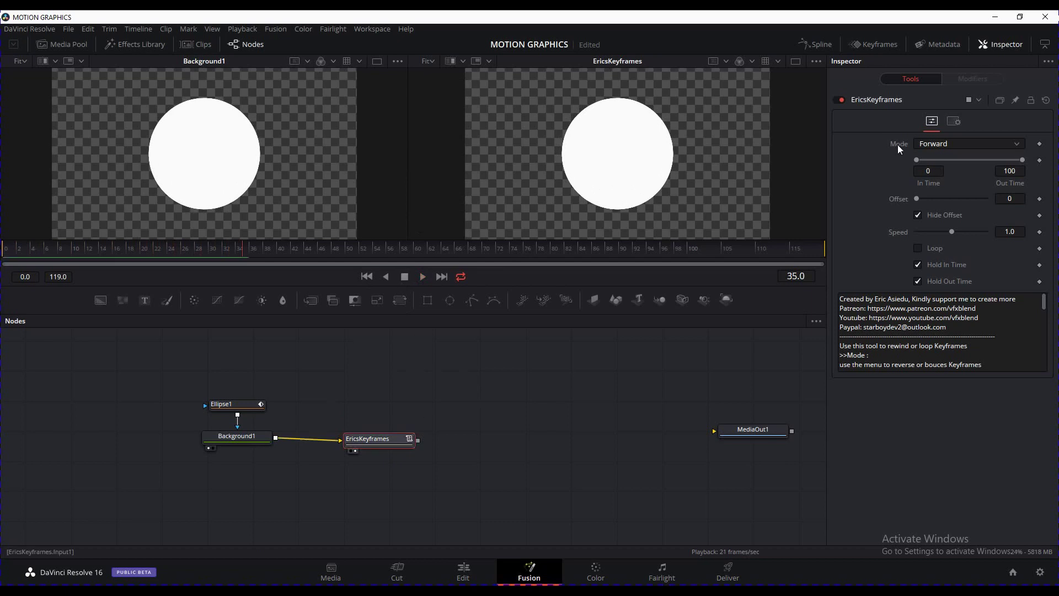
# - Switch the EricsKeyframes Mode from Forward to Reverse and play the result
pyautogui.click(963, 143)
pyautogui.click(963, 143)
pyautogui.click(963, 143)
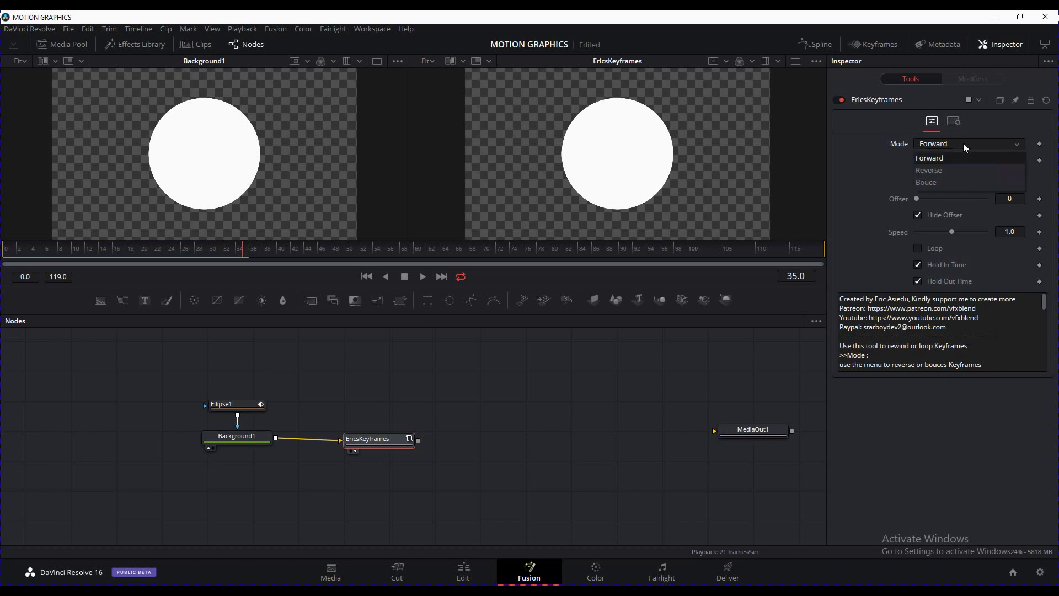
pyautogui.click(955, 170)
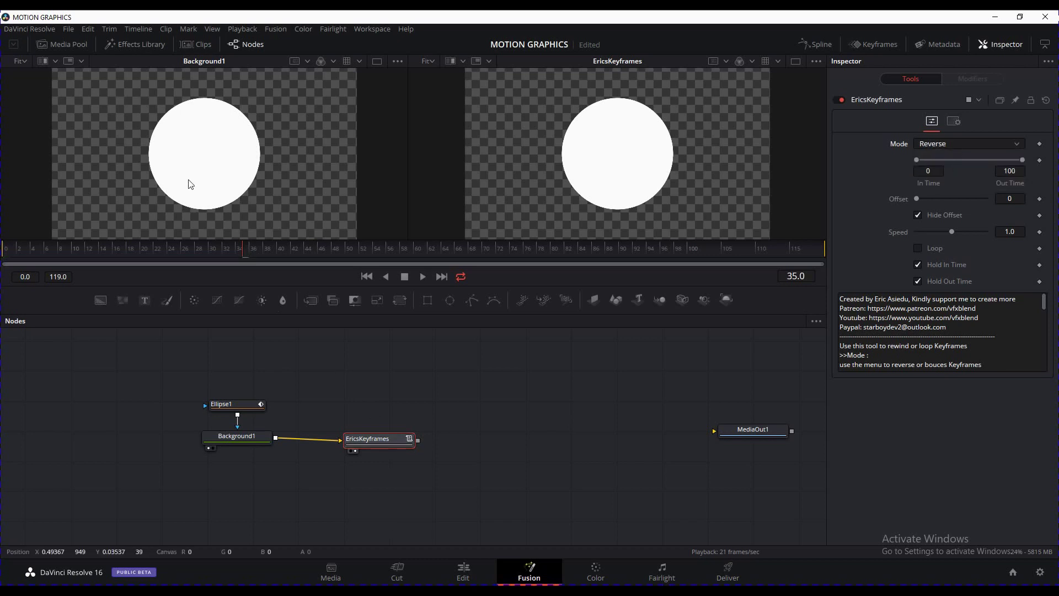
pyautogui.click(422, 276)
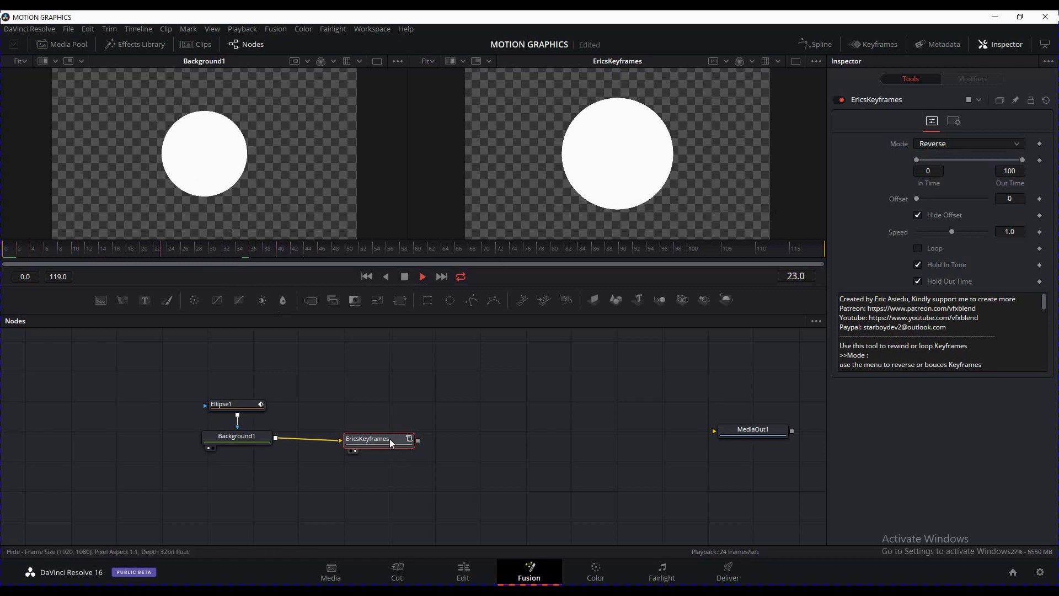
pyautogui.click(403, 276)
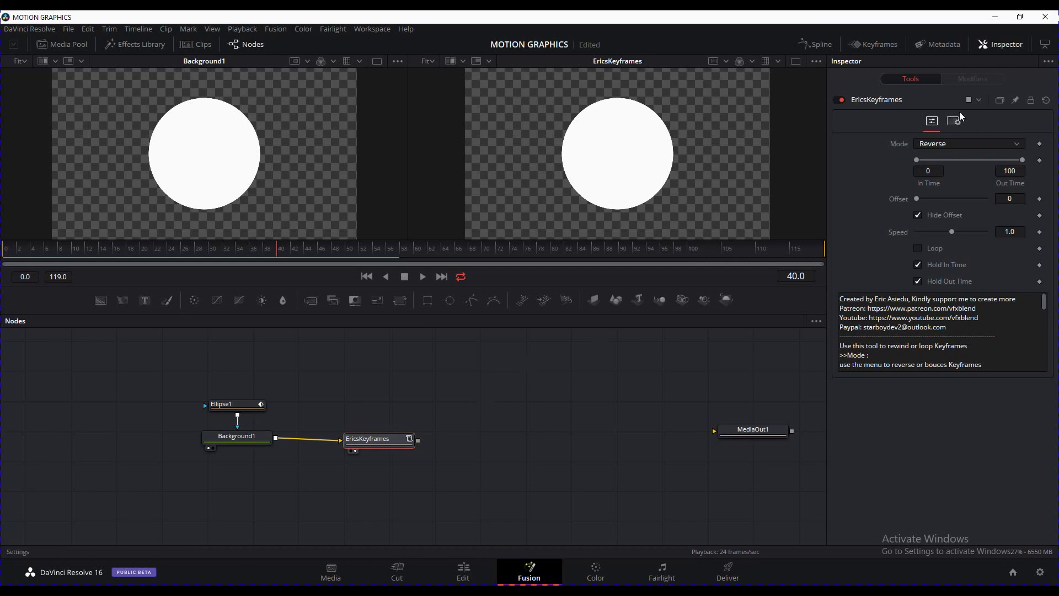
# - Set EricsKeyframes Out Time to 30 and play the shortened reverse animation from frame 0
pyautogui.click(365, 278)
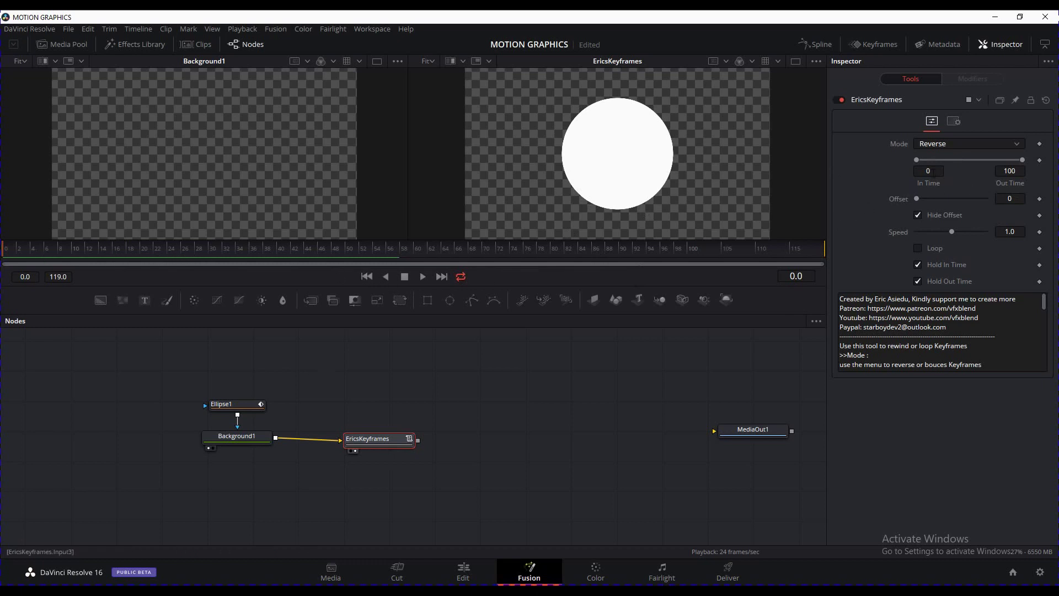
pyautogui.click(1014, 171)
pyautogui.write('30')
pyautogui.press('Return')
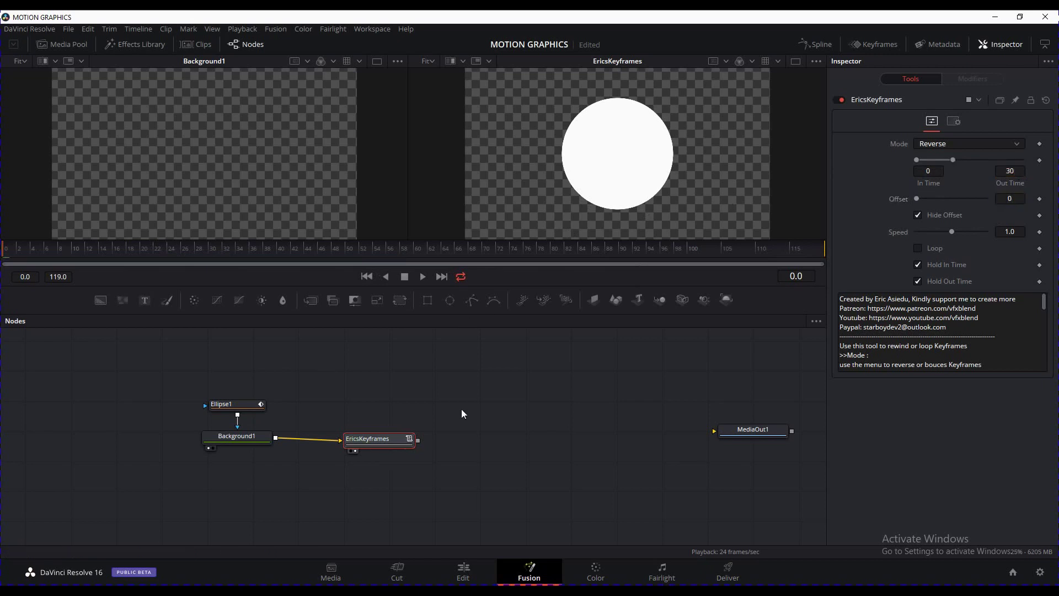
pyautogui.click(423, 276)
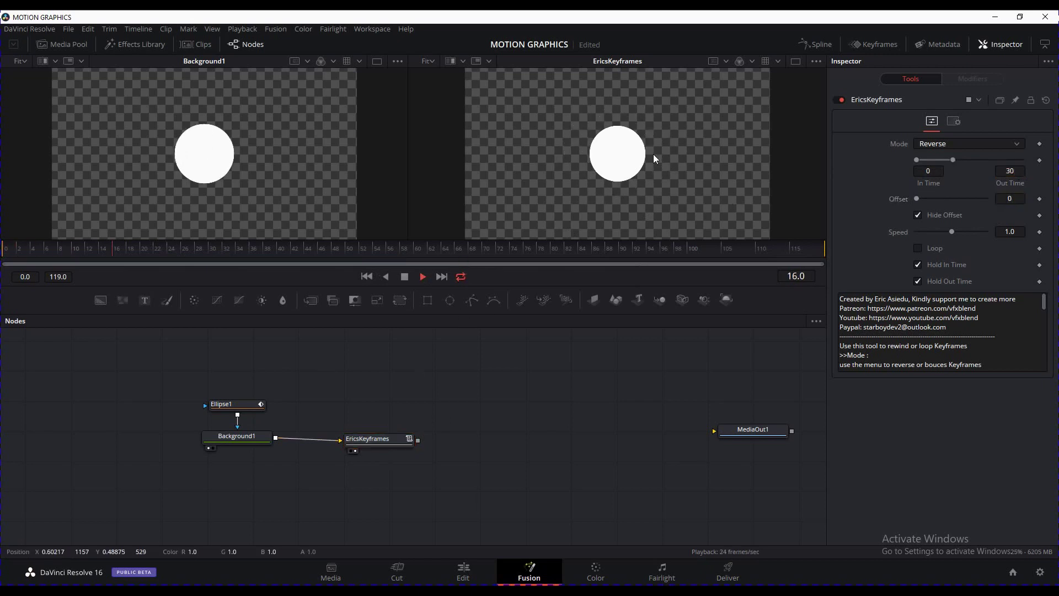
pyautogui.press('space')
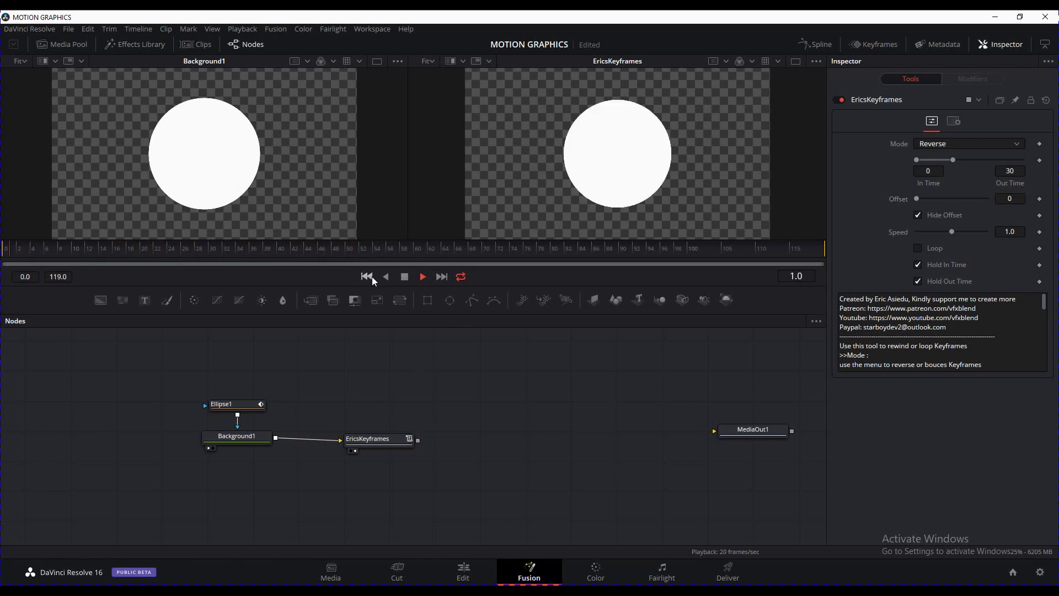
# - View Merge1 and shift the retimed circle copy right to Center X 0.839963
pyautogui.moveTo(386, 439); pyautogui.dragTo(277, 438)
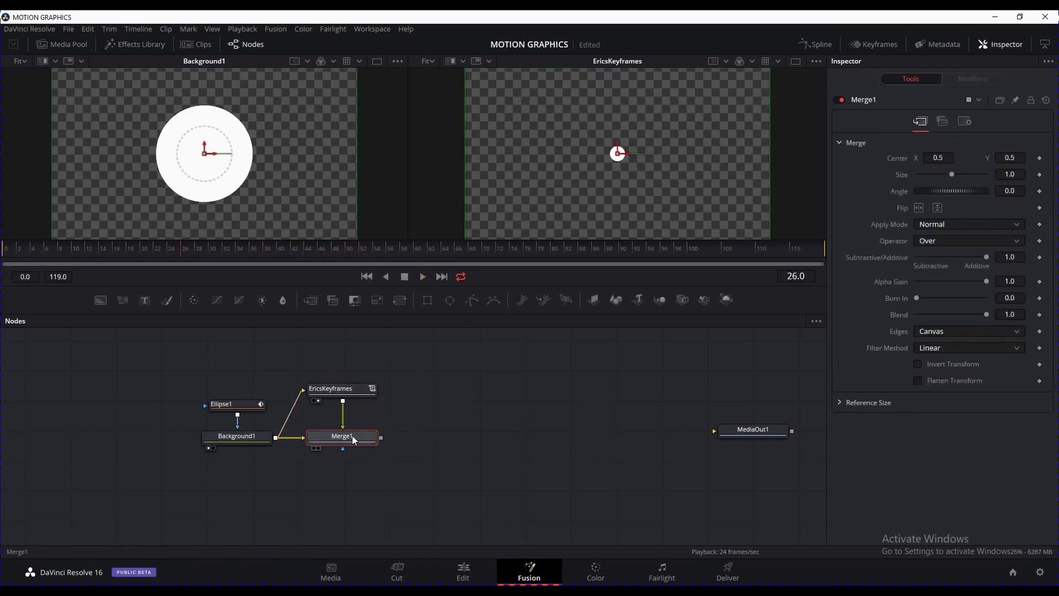
pyautogui.press('2')
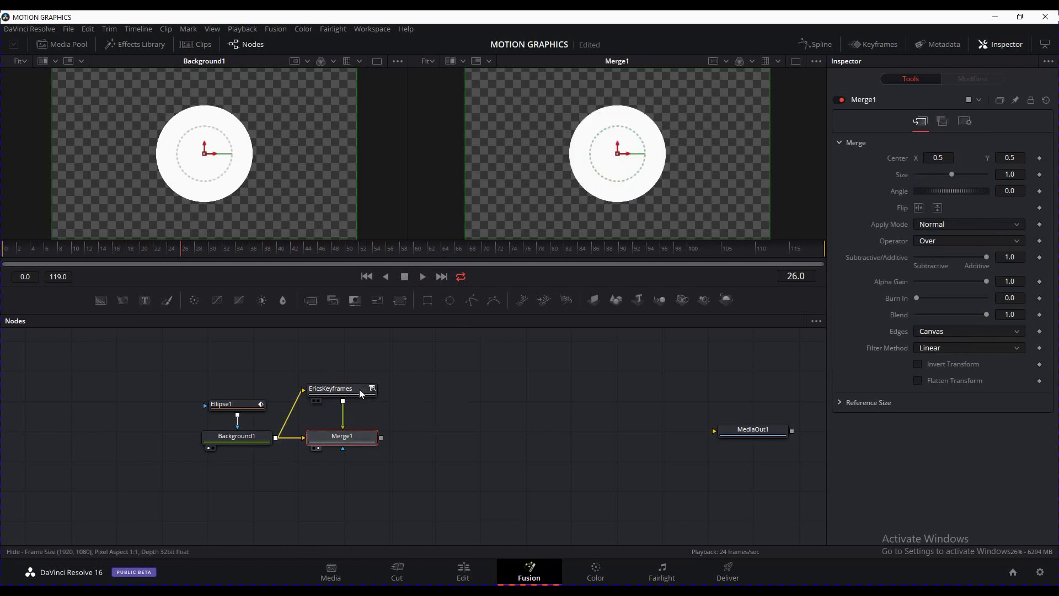
pyautogui.moveTo(617, 153); pyautogui.dragTo(712, 154)
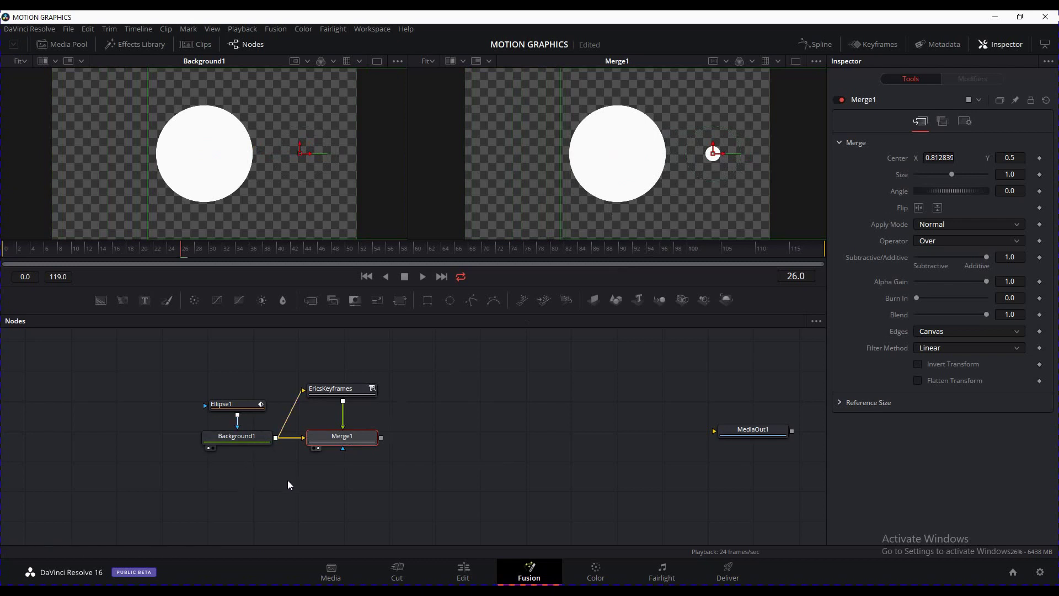
# - Insert a Transform node after Background1 and move the original circle to the left
pyautogui.moveTo(297, 488); pyautogui.dragTo(202, 393)
pyautogui.moveTo(246, 440); pyautogui.dragTo(156, 440)
pyautogui.click(156, 439)
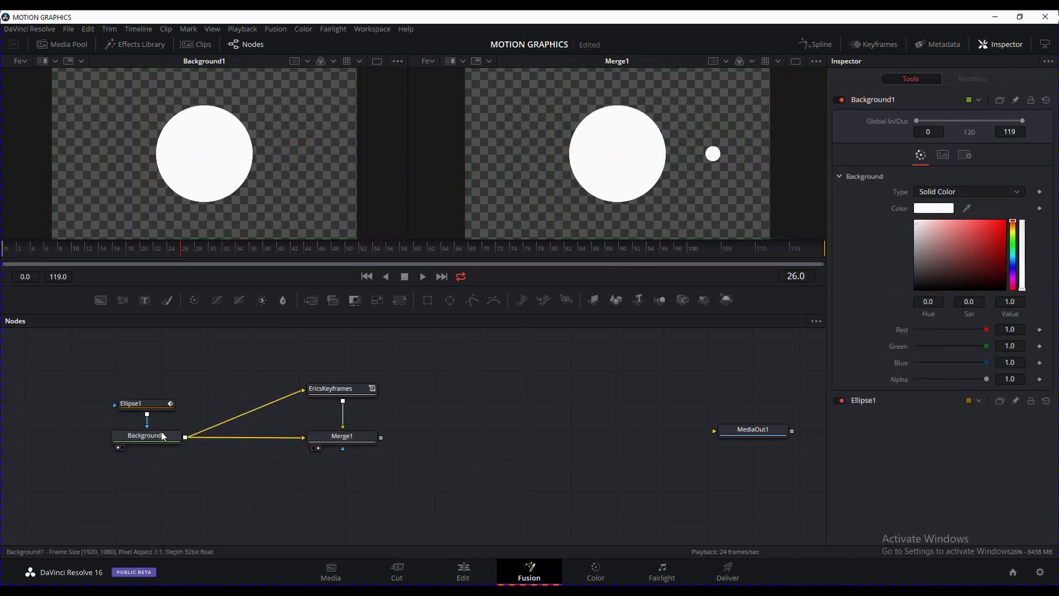
pyautogui.hotkey('shift', 'space')
pyautogui.write('tr')
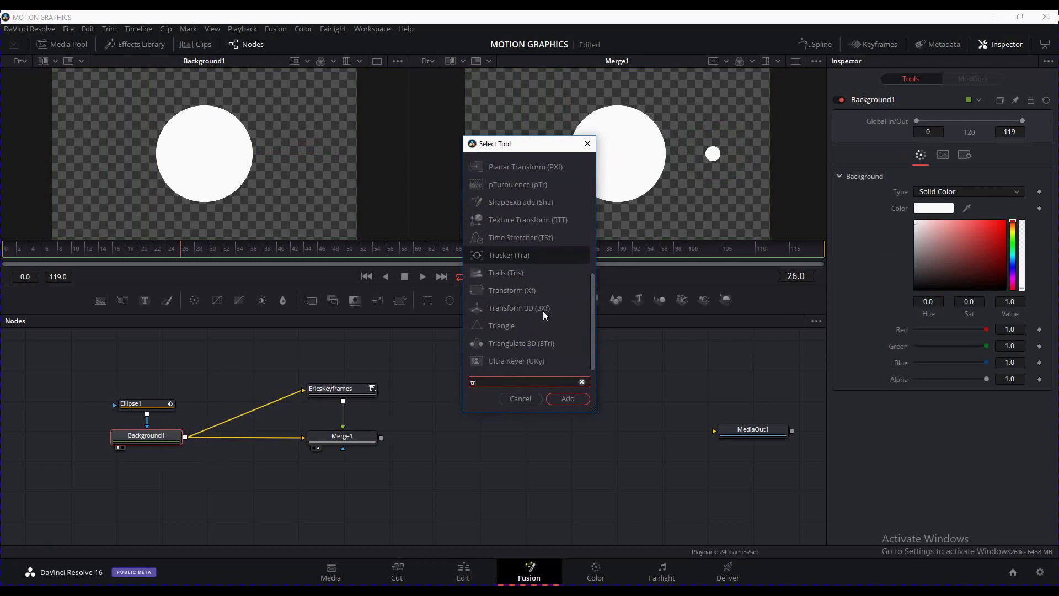
pyautogui.doubleClick(512, 290)
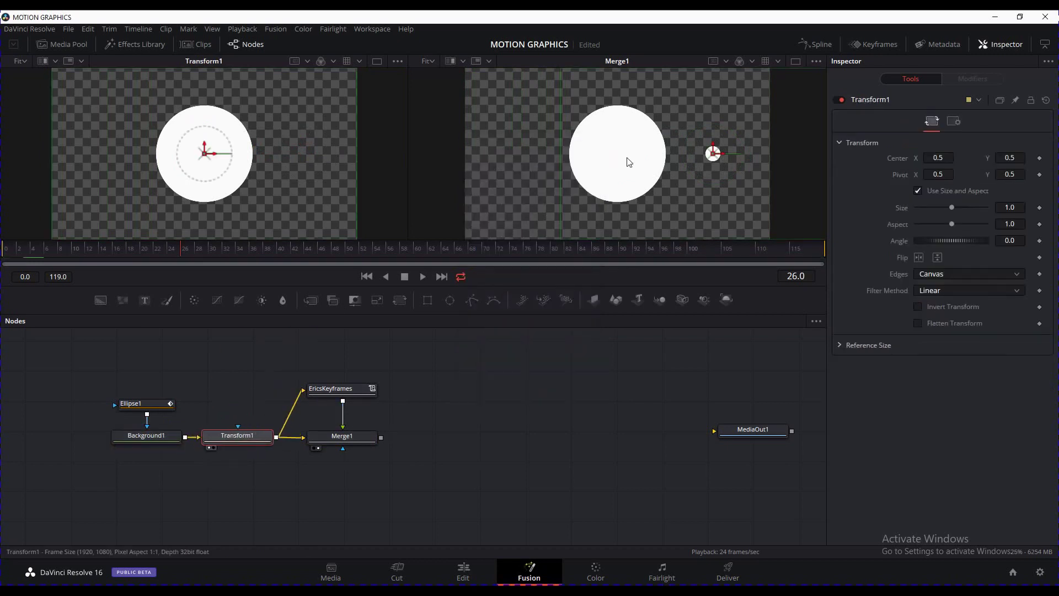
pyautogui.press('2')
pyautogui.moveTo(629, 156); pyautogui.dragTo(556, 159)
# - Play the Merge1 result from the start to compare the reversed copy with the original
pyautogui.press('2')
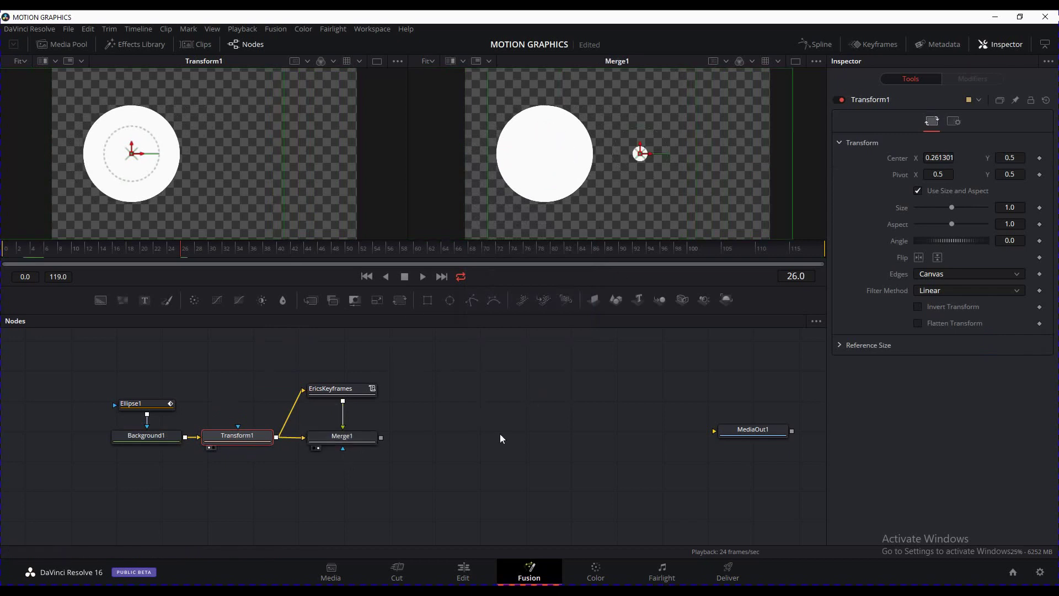
pyautogui.click(363, 389)
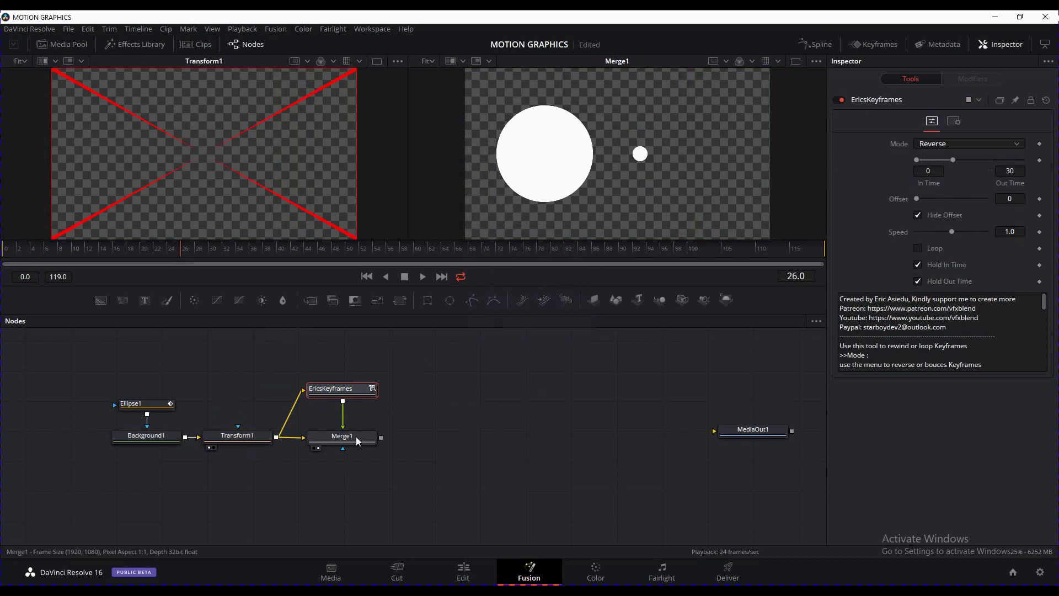
pyautogui.click(358, 440)
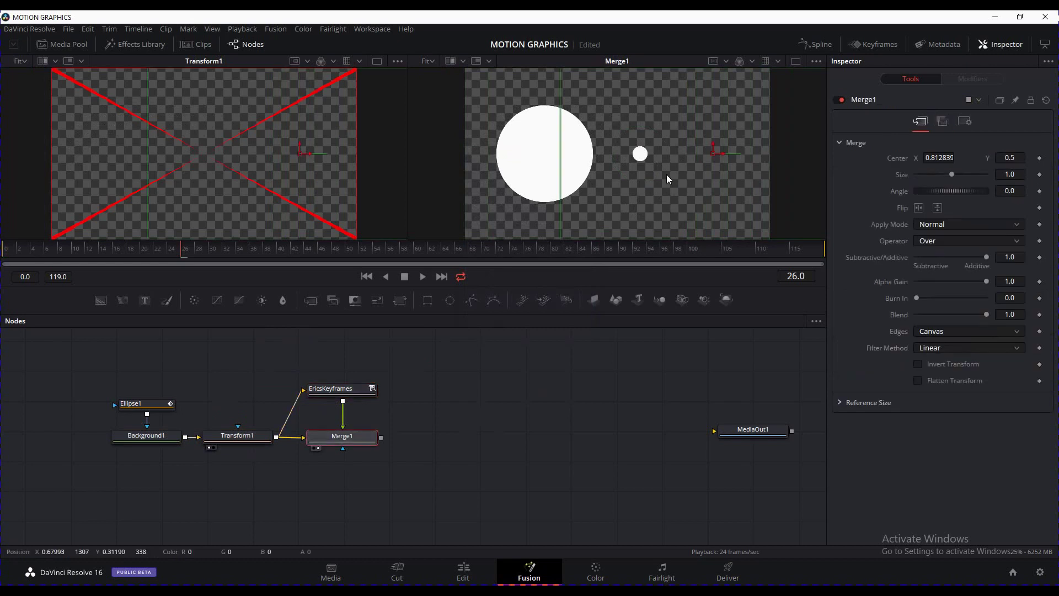
pyautogui.click(367, 277)
pyautogui.click(424, 276)
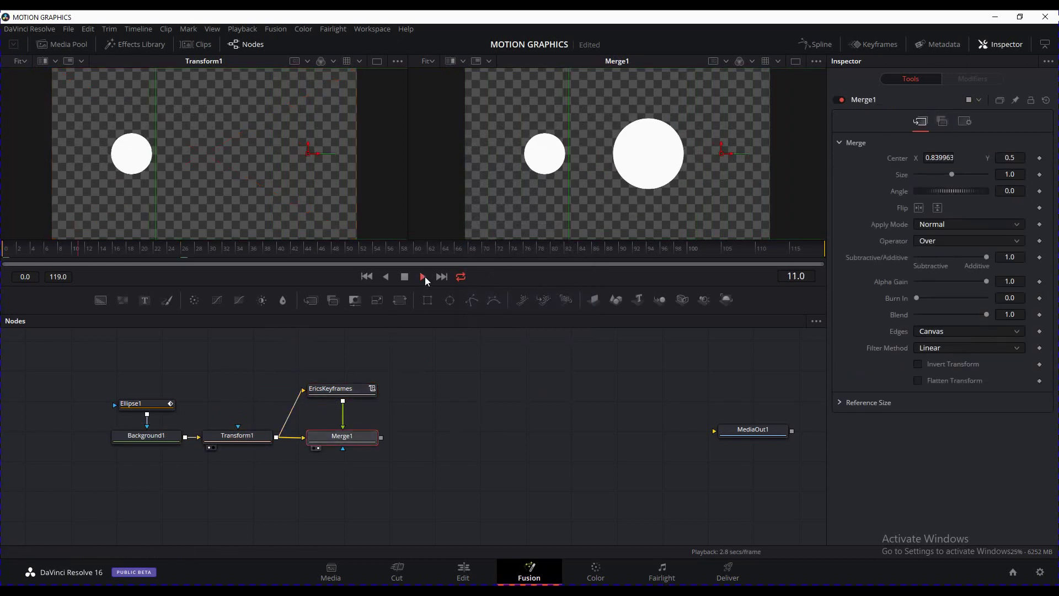
pyautogui.moveTo(451, 436); pyautogui.dragTo(549, 445)
# - Set the EricsKeyframes Mode to Forward and preview the forward retime
pyautogui.click(430, 396)
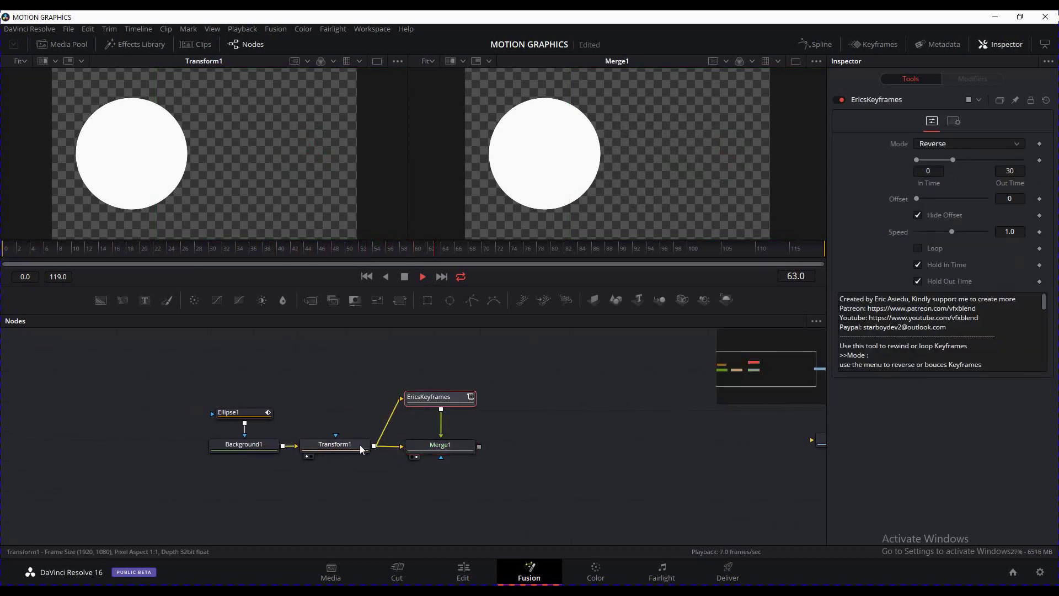
pyautogui.click(360, 444)
pyautogui.click(430, 396)
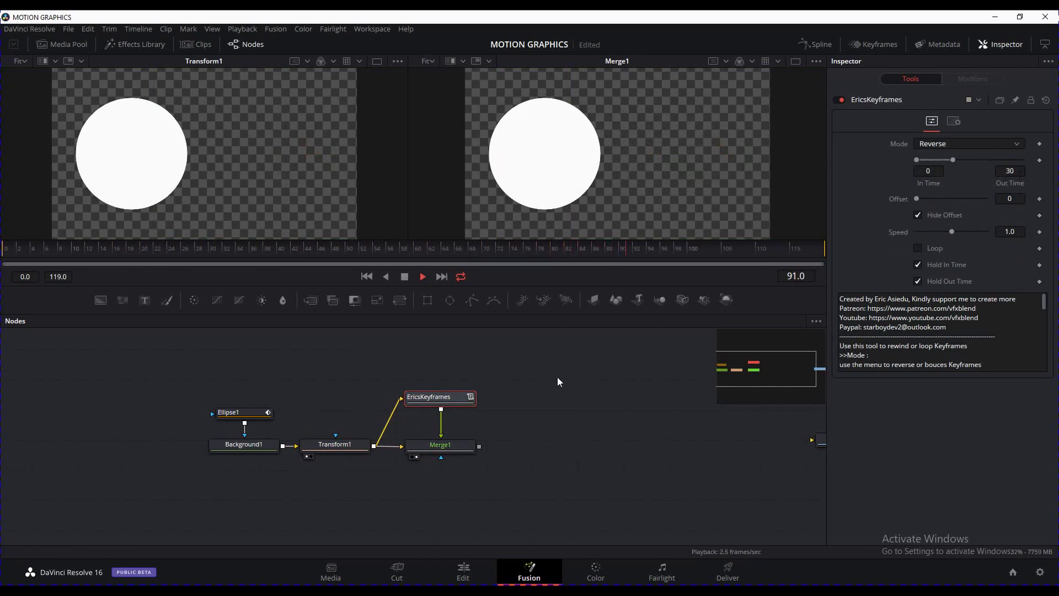
pyautogui.click(420, 276)
pyautogui.click(965, 143)
pyautogui.click(935, 157)
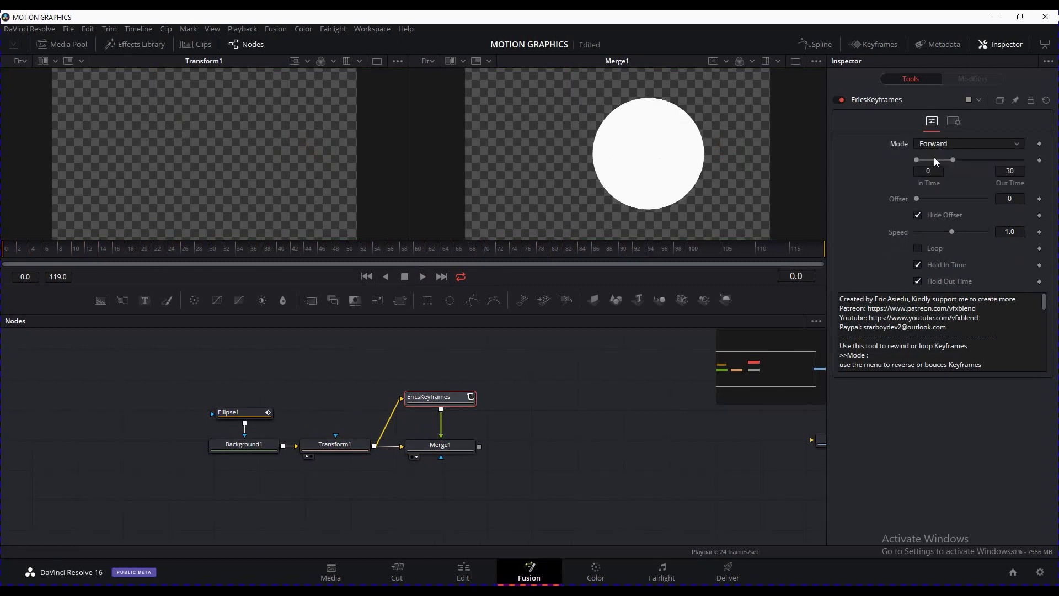
pyautogui.click(422, 276)
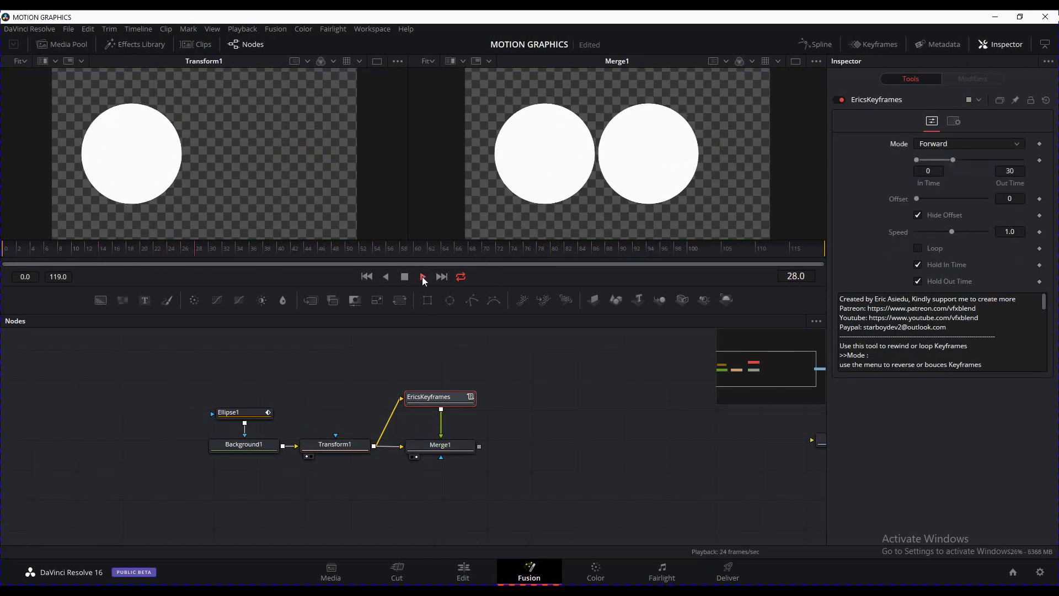
pyautogui.click(384, 276)
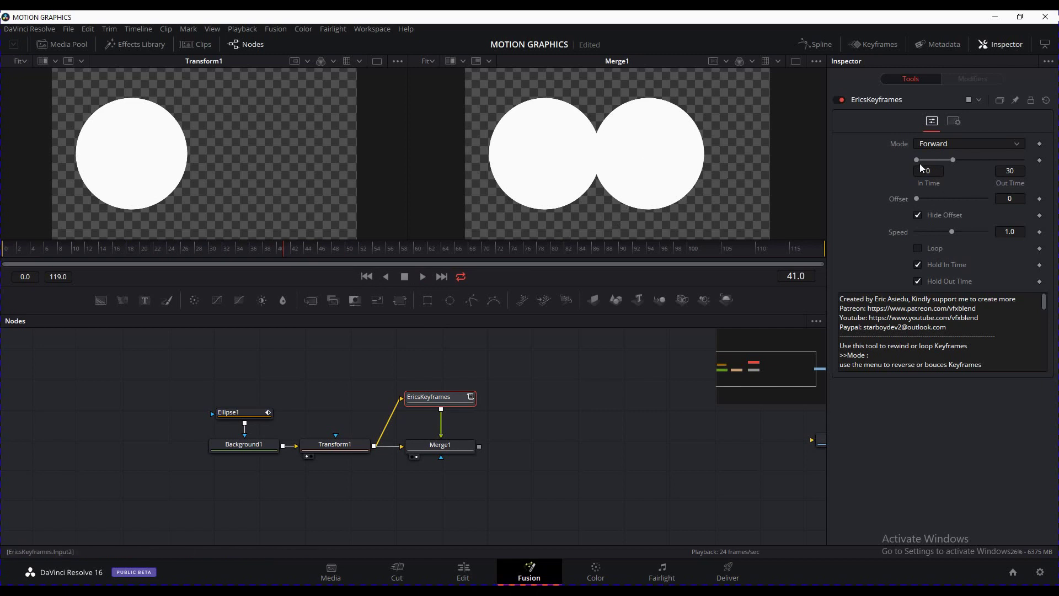
# - Slide the EricsKeyframes time range later to In Time 14 and Out Time 32
pyautogui.moveTo(920, 161); pyautogui.dragTo(927, 160)
pyautogui.click(366, 277)
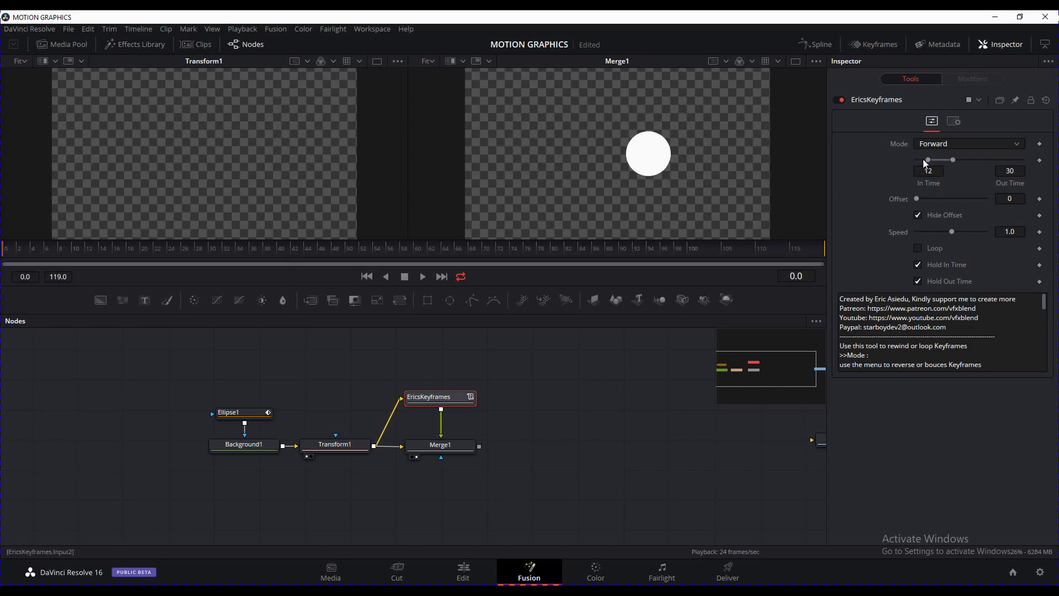
pyautogui.moveTo(925, 161)
pyautogui.mouseDown()
pyautogui.moveTo(957, 163)
pyautogui.moveTo(945, 166)
pyautogui.mouseUp()
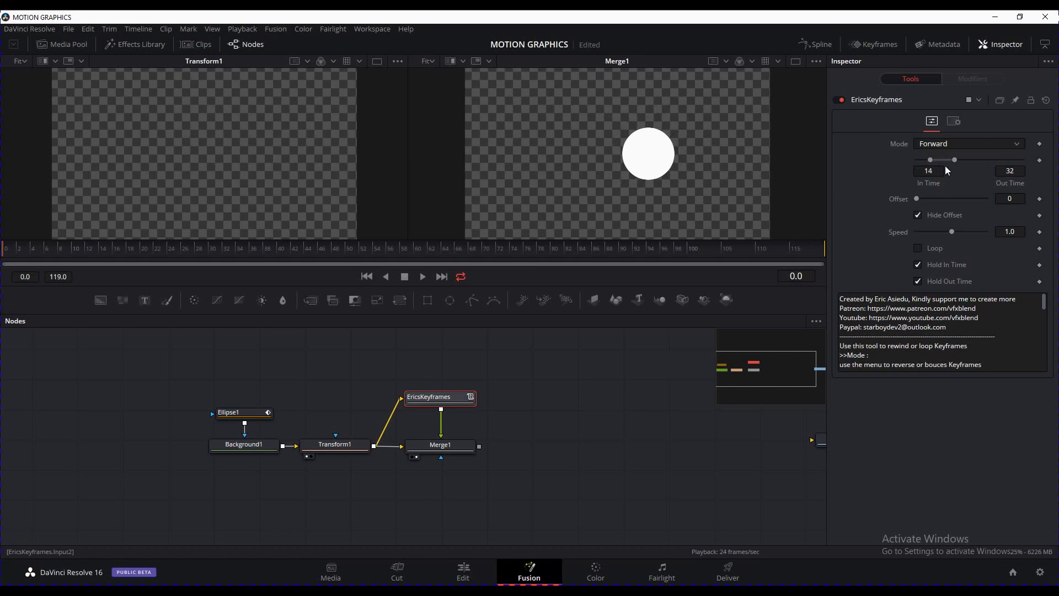
# - Reset In Time to 0 and nudge the Offset up, previewing the delayed copy
pyautogui.click(428, 277)
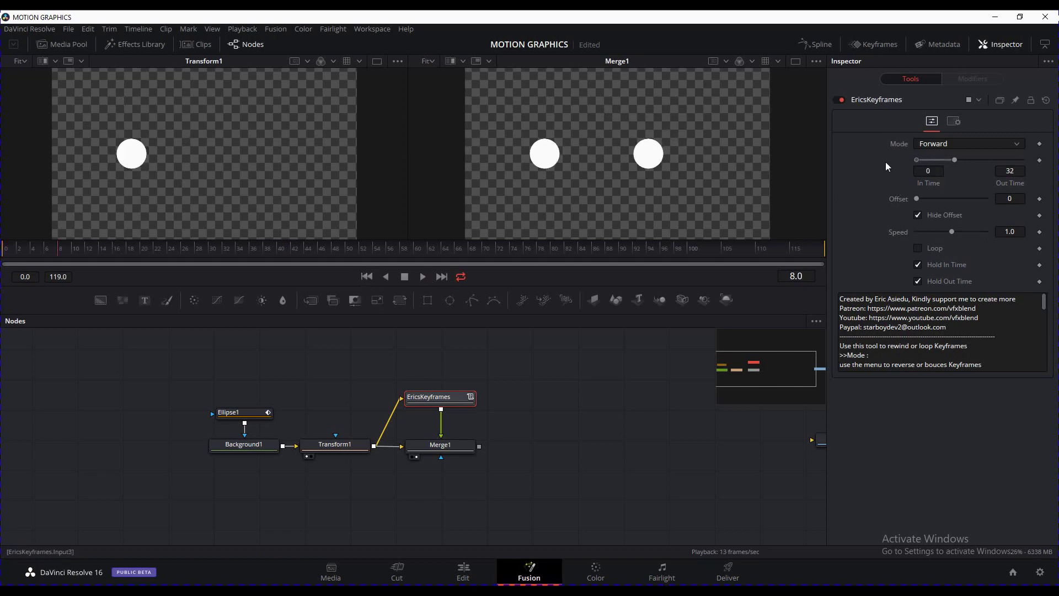
pyautogui.moveTo(929, 160); pyautogui.dragTo(916, 160)
pyautogui.moveTo(916, 200); pyautogui.dragTo(924, 200)
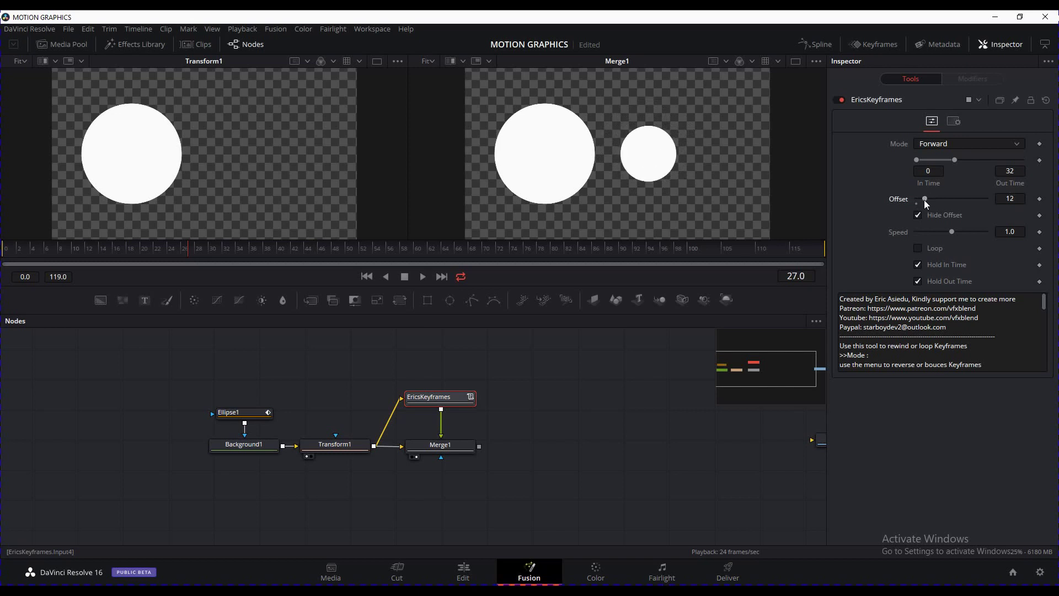
pyautogui.click(367, 276)
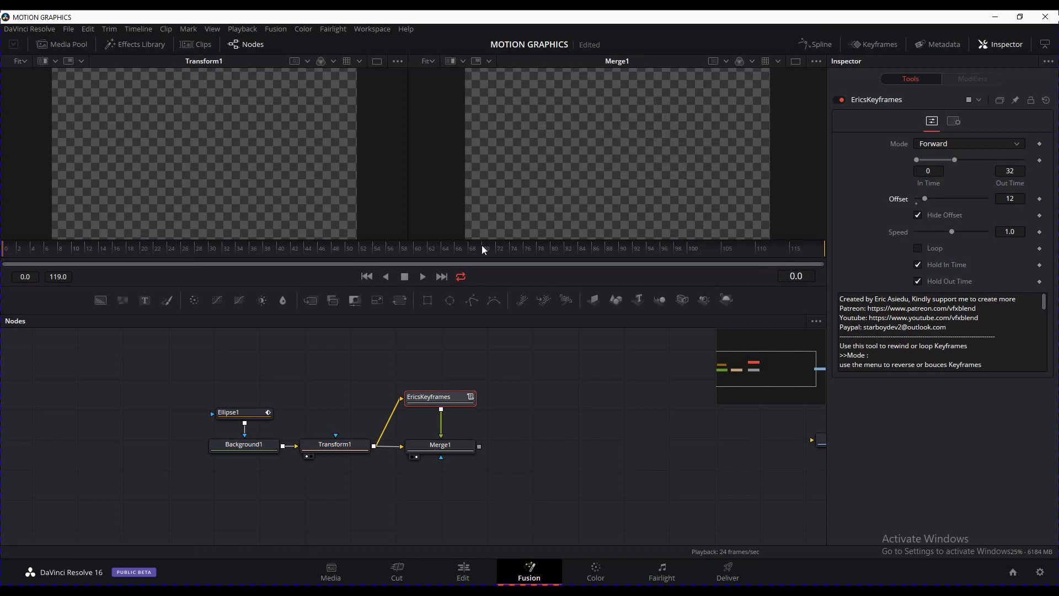
pyautogui.click(423, 275)
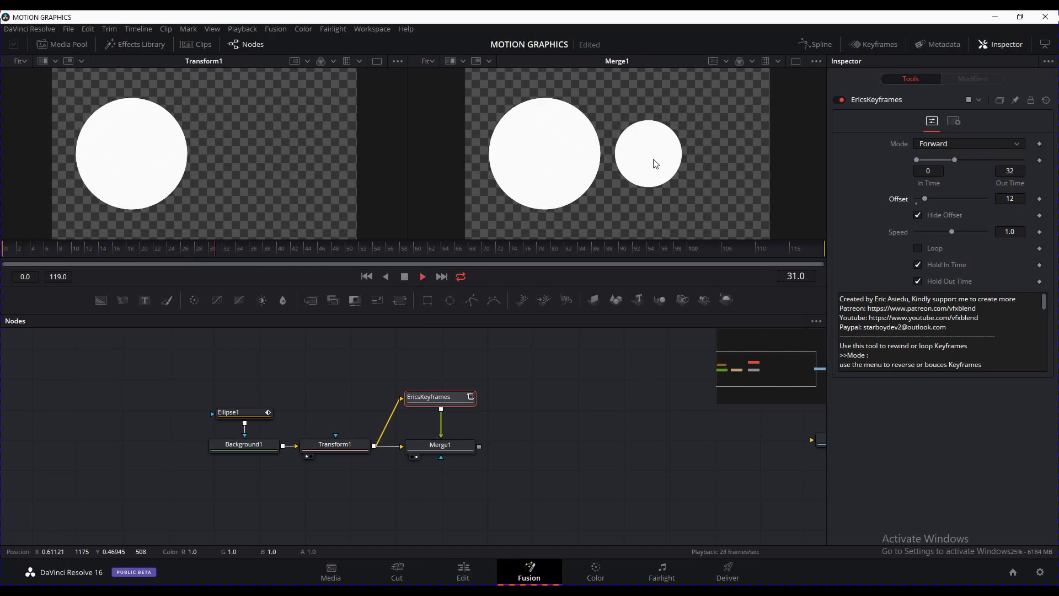
pyautogui.press('space')
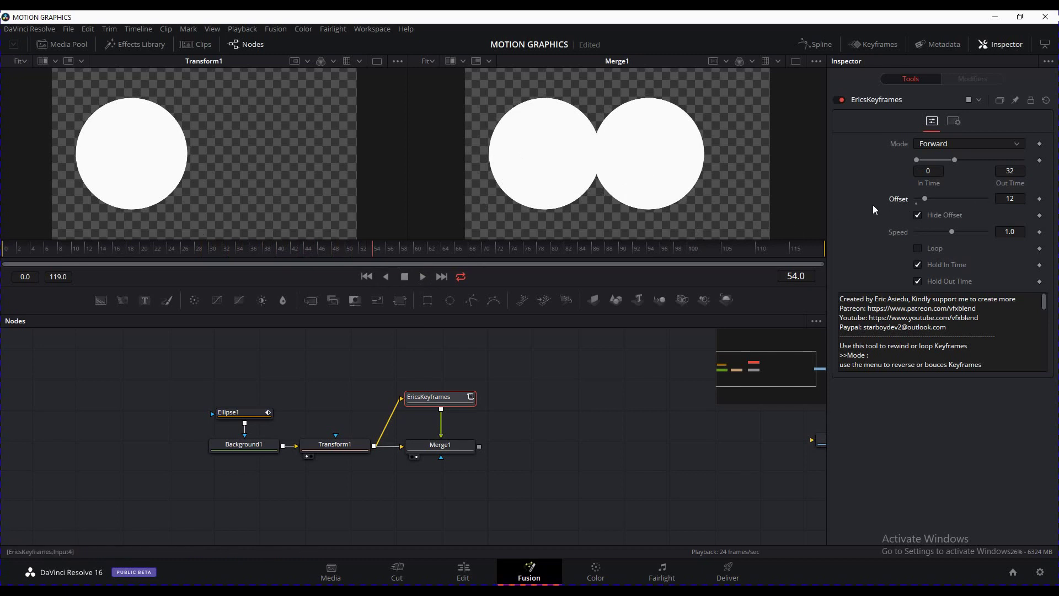
# - Set the EricsKeyframes Offset to 30 and play the delayed copy from the start
pyautogui.click(1010, 198)
pyautogui.write('30')
pyautogui.press('Tab')
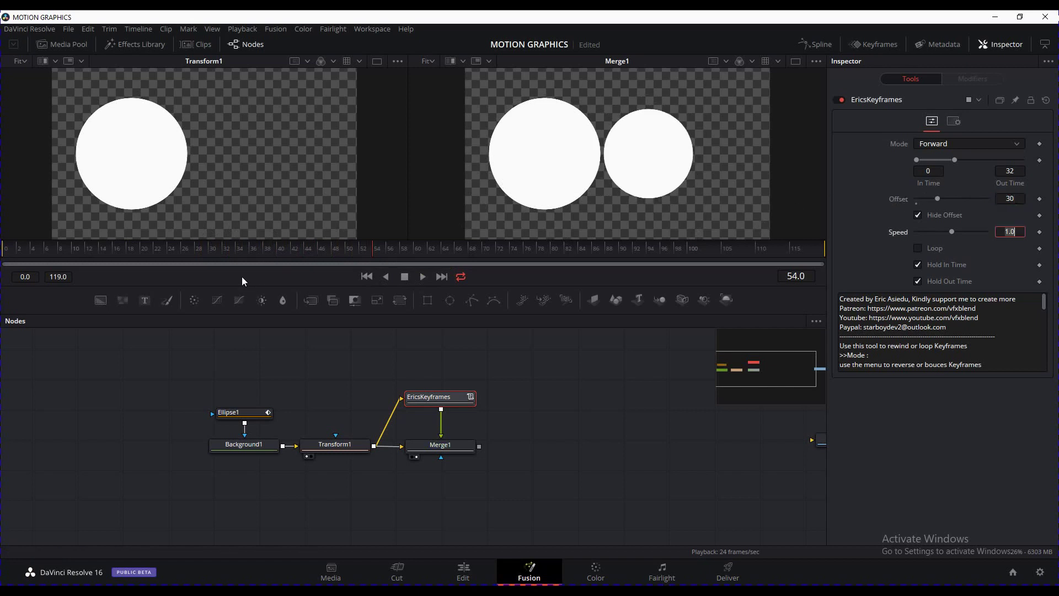
pyautogui.click(211, 251)
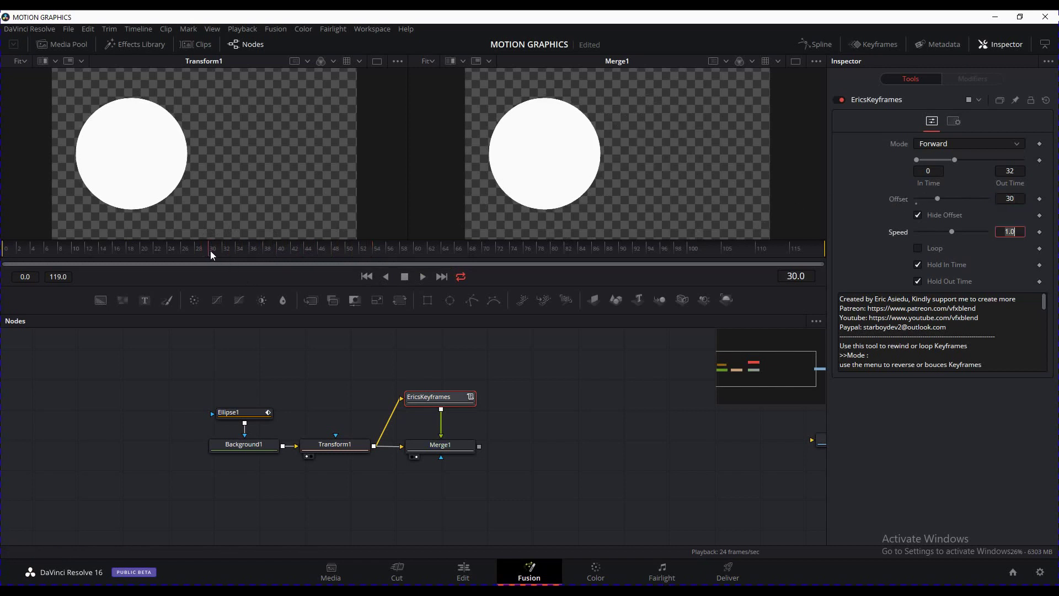
pyautogui.click(367, 276)
pyautogui.click(420, 277)
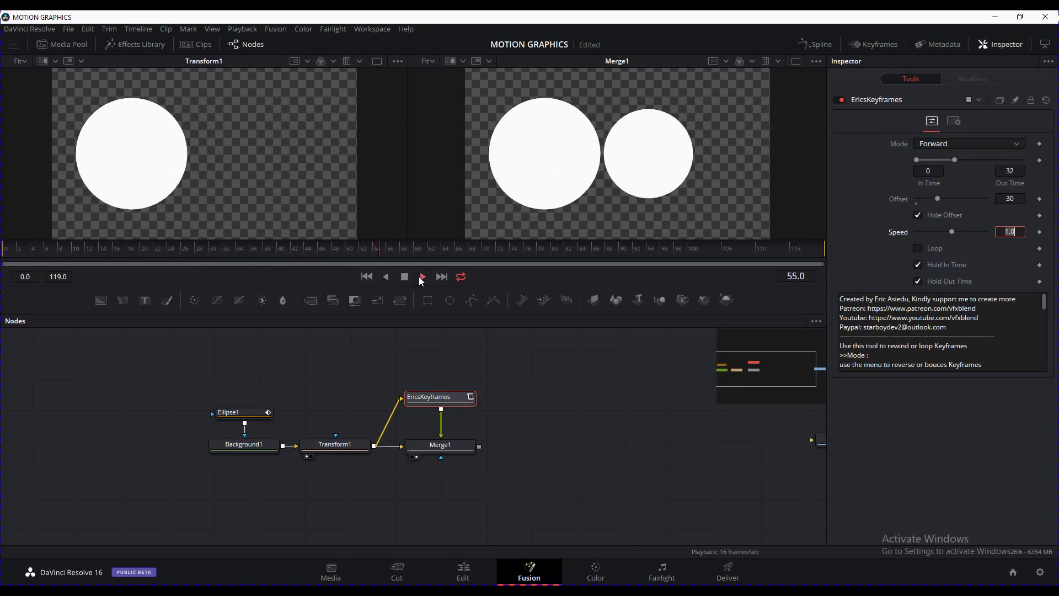
pyautogui.click(403, 276)
# - Switch the retime mode to Reverse and preview the offset copy
pyautogui.click(992, 144)
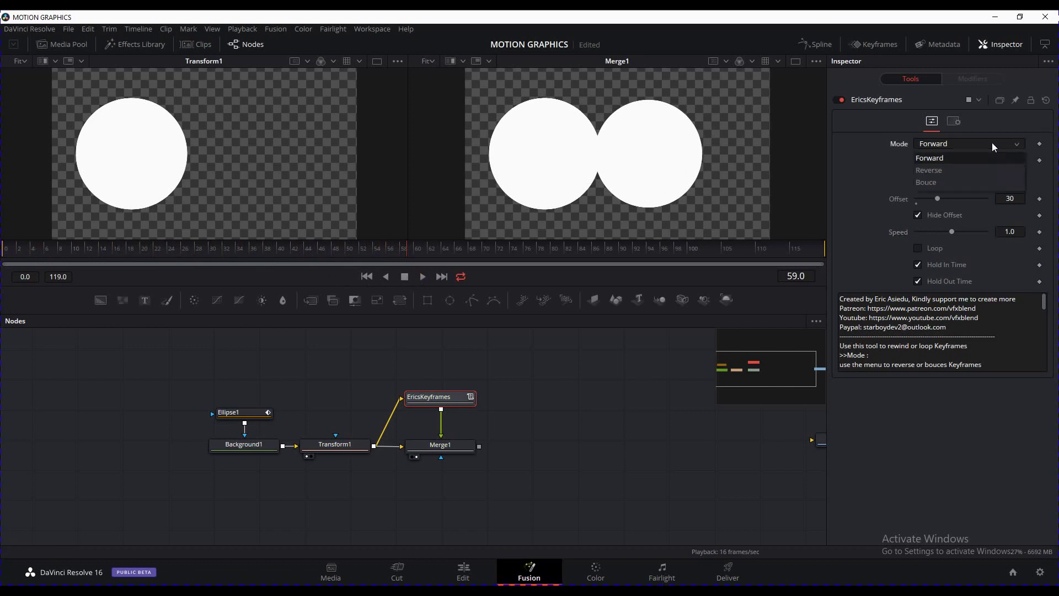
pyautogui.click(968, 168)
pyautogui.click(367, 277)
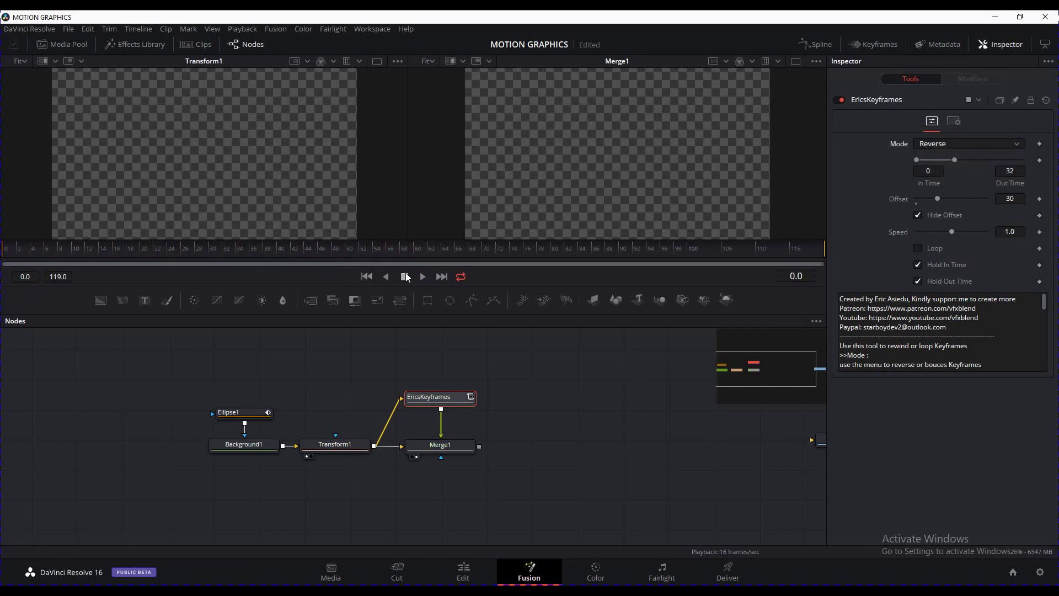
pyautogui.click(420, 278)
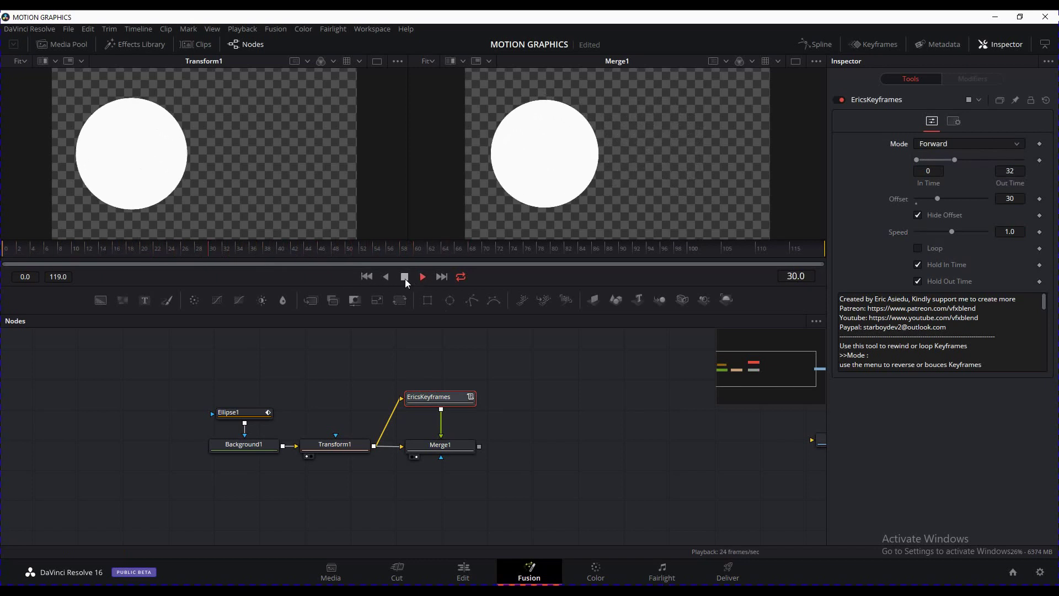
pyautogui.click(405, 279)
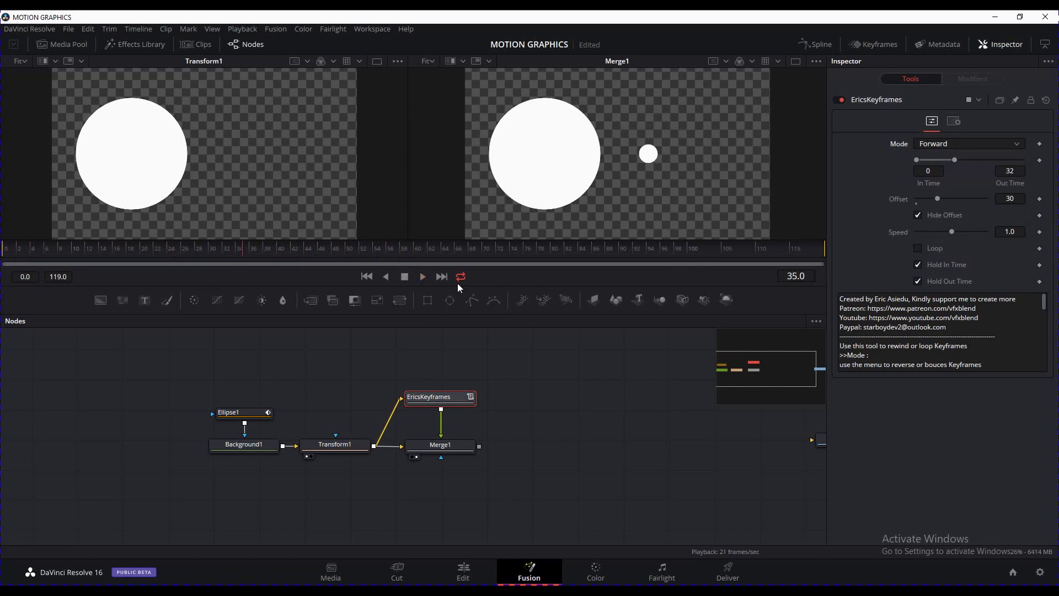
# - Test with Hide Offset off and In Time 12, then re-enable Hide Offset and reset In Time to 0
pyautogui.click(919, 215)
pyautogui.click(367, 276)
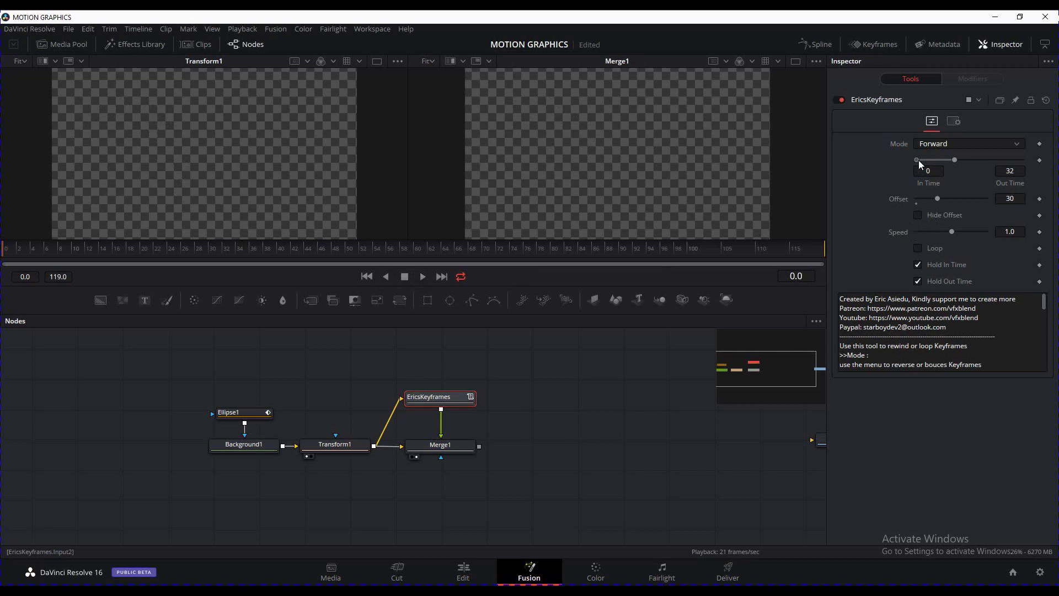
pyautogui.moveTo(916, 160); pyautogui.dragTo(931, 165)
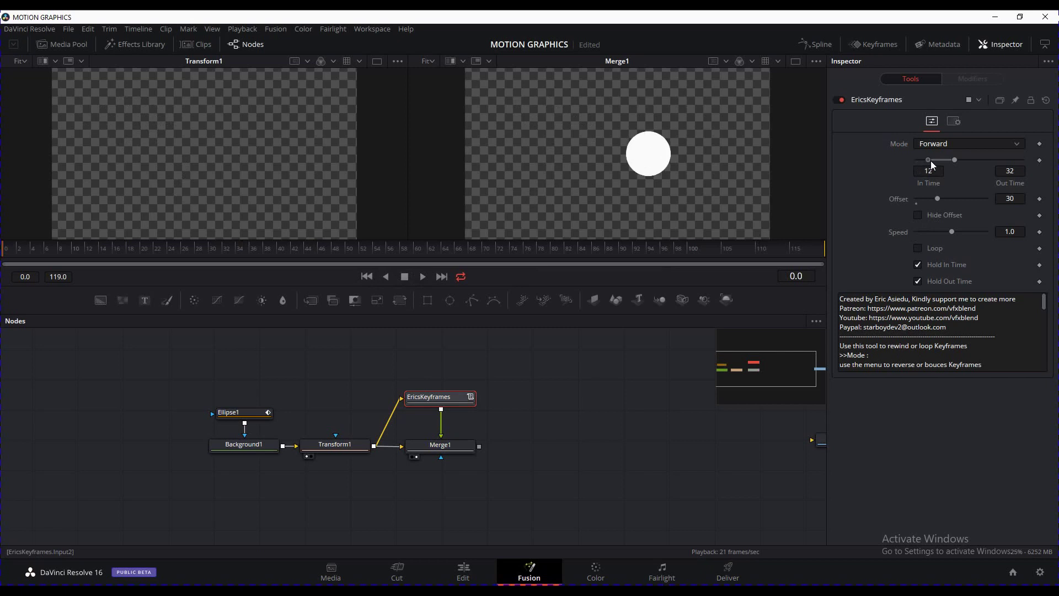
pyautogui.click(423, 276)
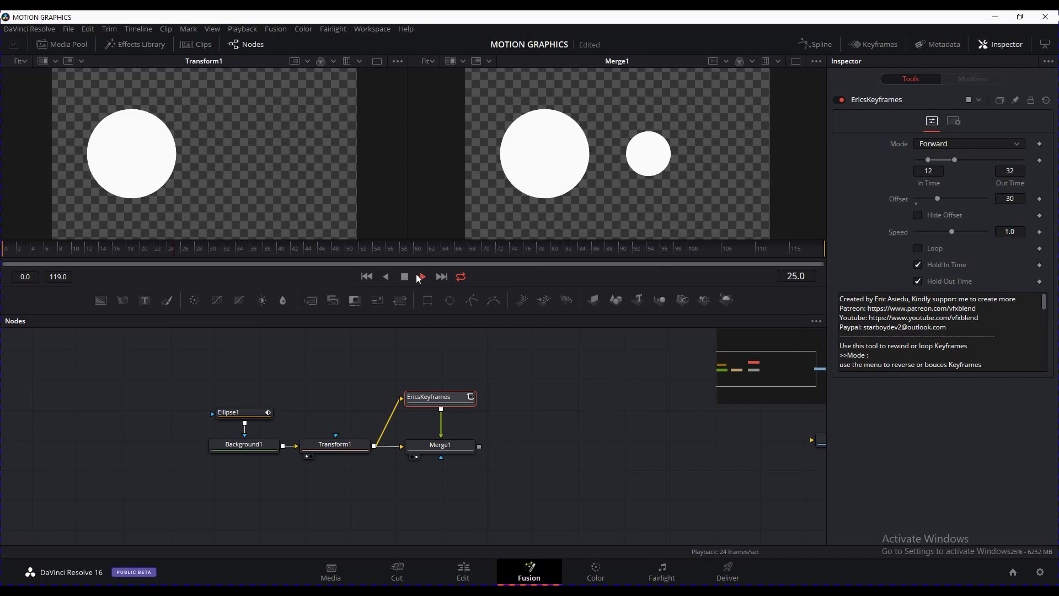
pyautogui.click(369, 278)
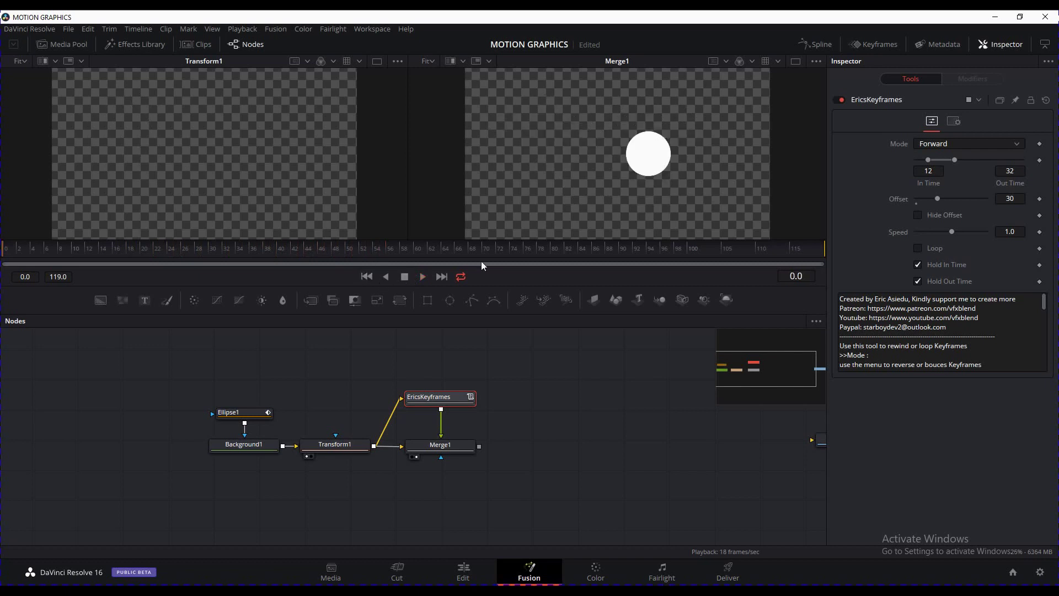
pyautogui.click(917, 215)
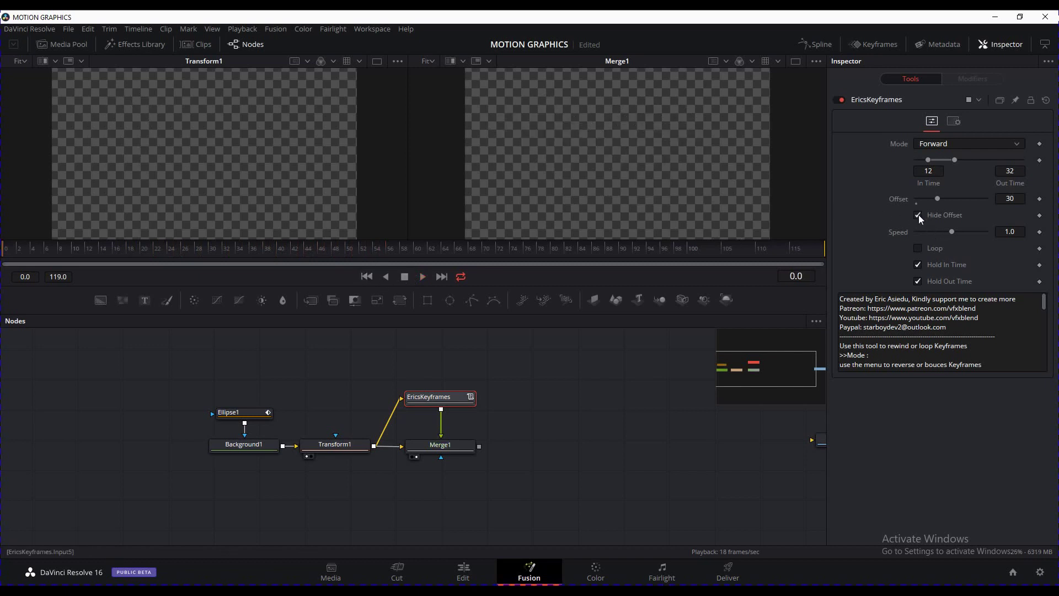
pyautogui.click(420, 276)
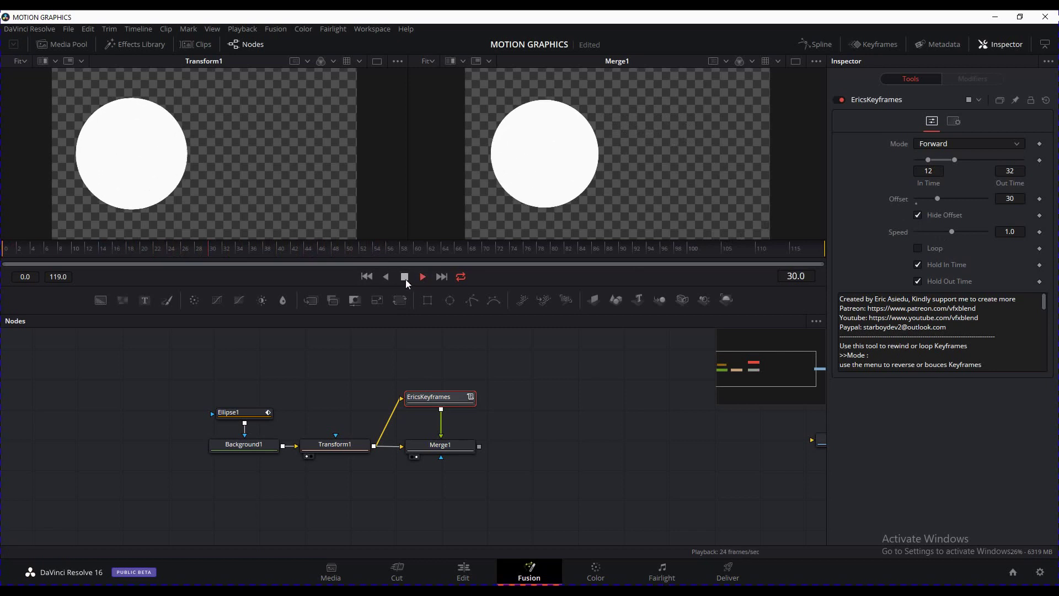
pyautogui.click(405, 279)
pyautogui.moveTo(928, 160); pyautogui.dragTo(907, 161)
pyautogui.click(918, 215)
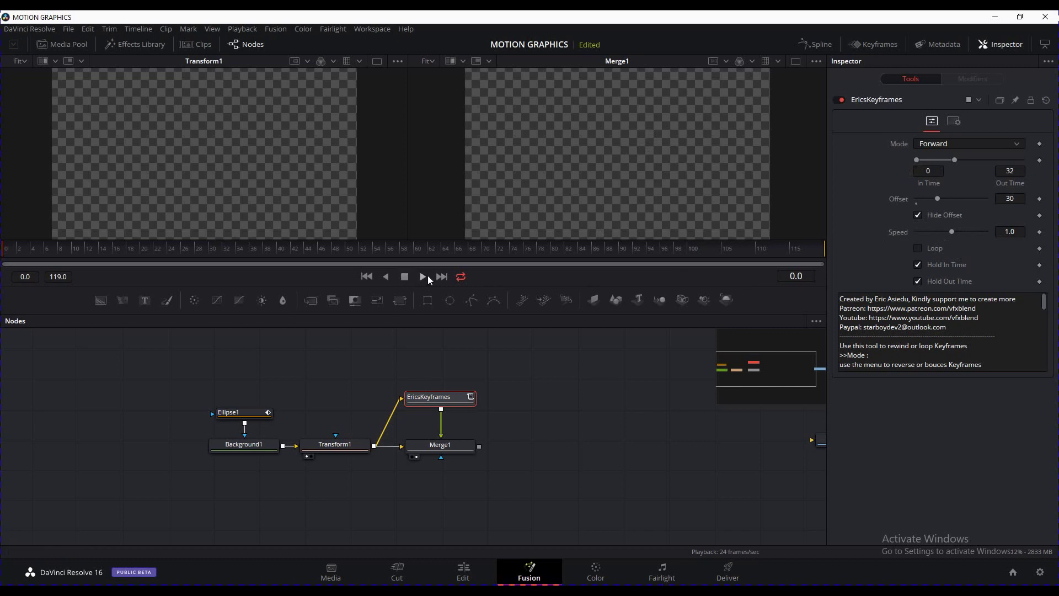
# - Set EricsKeyframes Speed to 1.5, reset Offset to 0, and play the faster copy
pyautogui.moveTo(951, 231); pyautogui.dragTo(953, 231)
pyautogui.click(1006, 232)
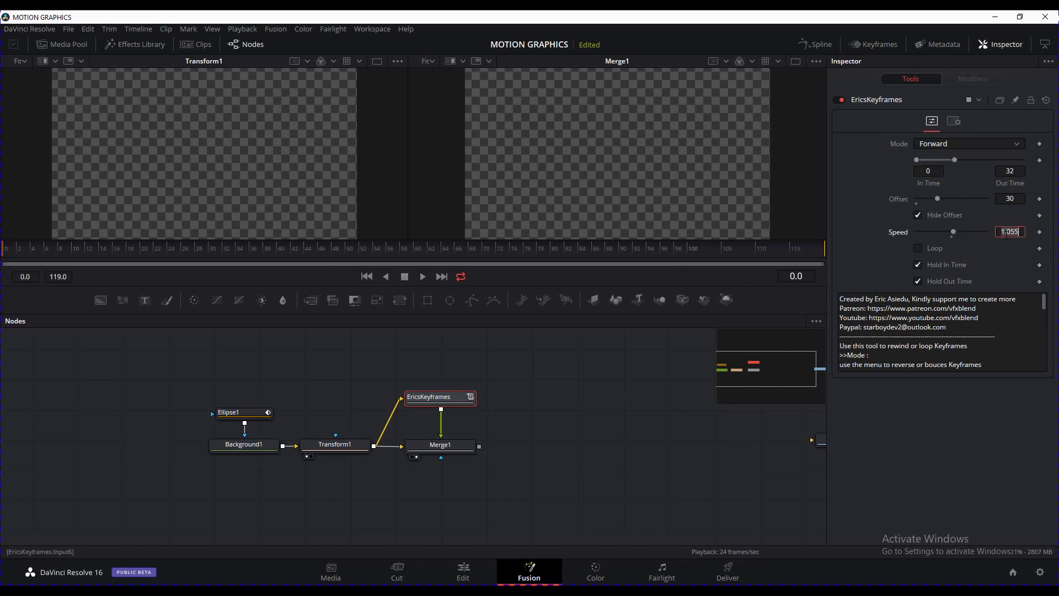
pyautogui.write('1.5')
pyautogui.press('Return')
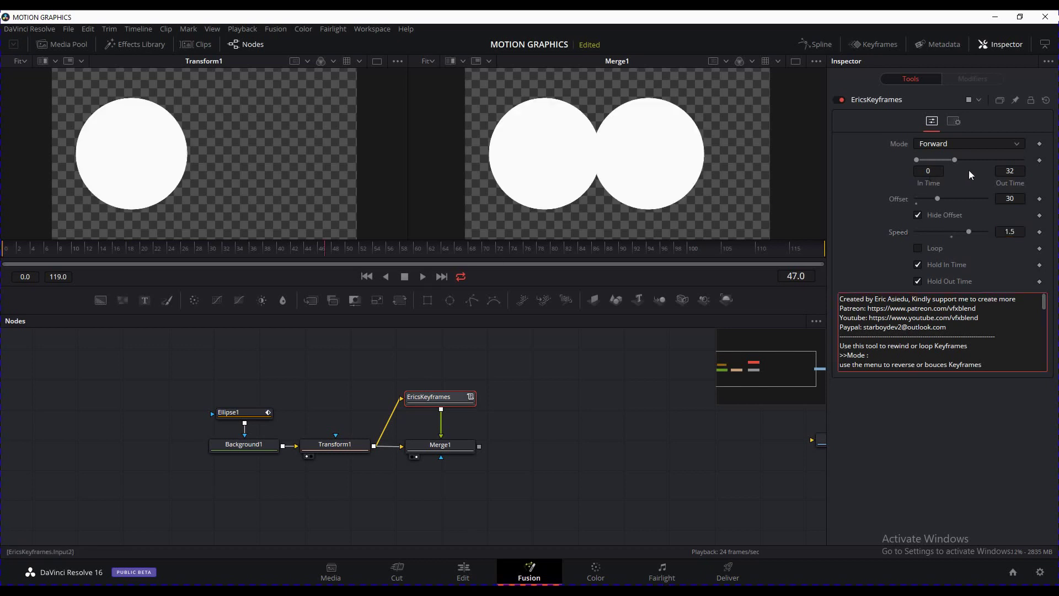
pyautogui.moveTo(936, 197); pyautogui.dragTo(916, 202)
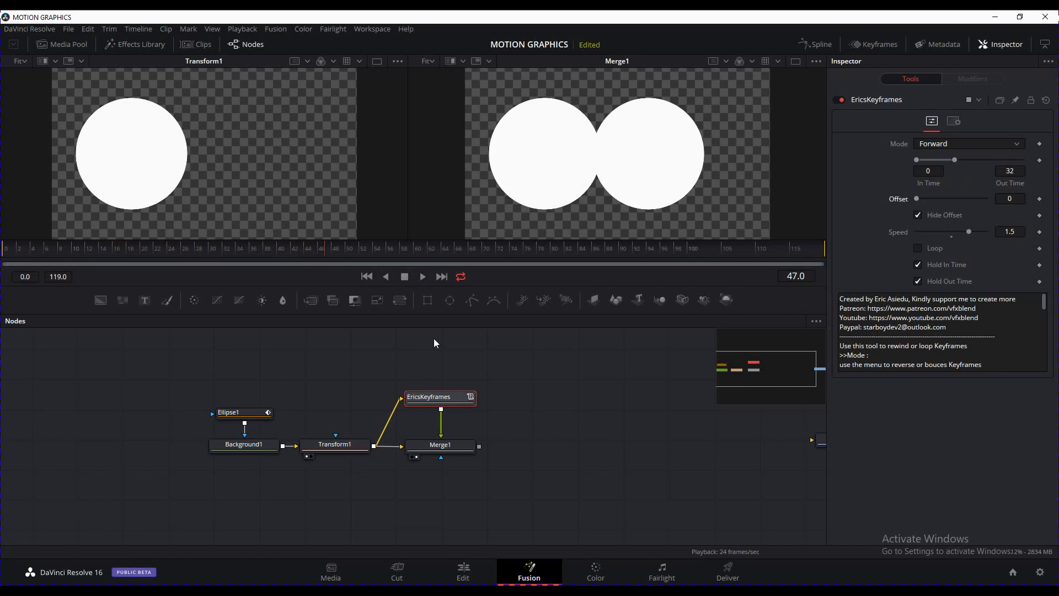
pyautogui.click(367, 276)
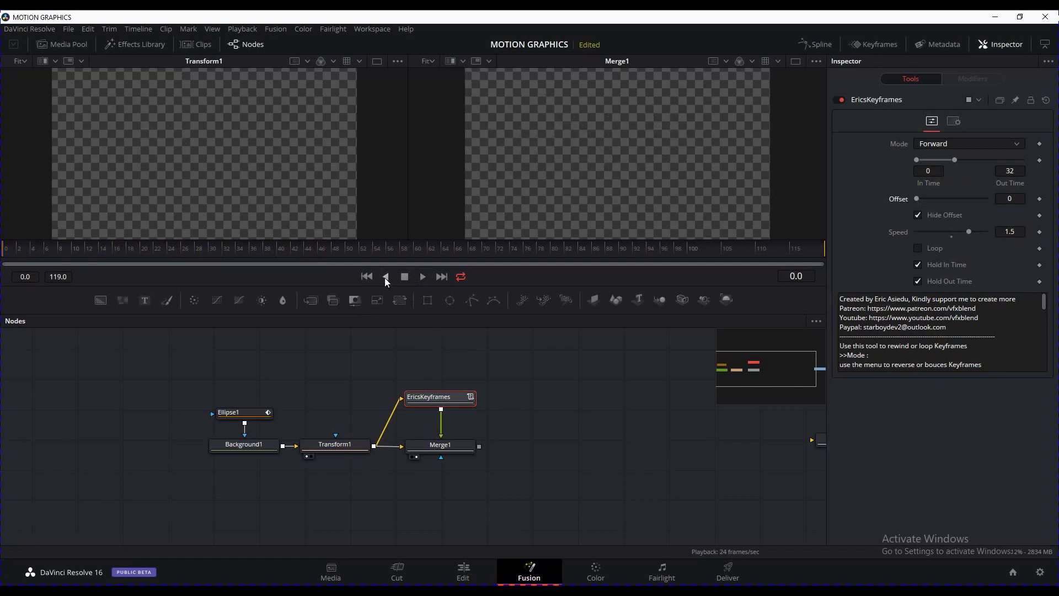
pyautogui.click(422, 276)
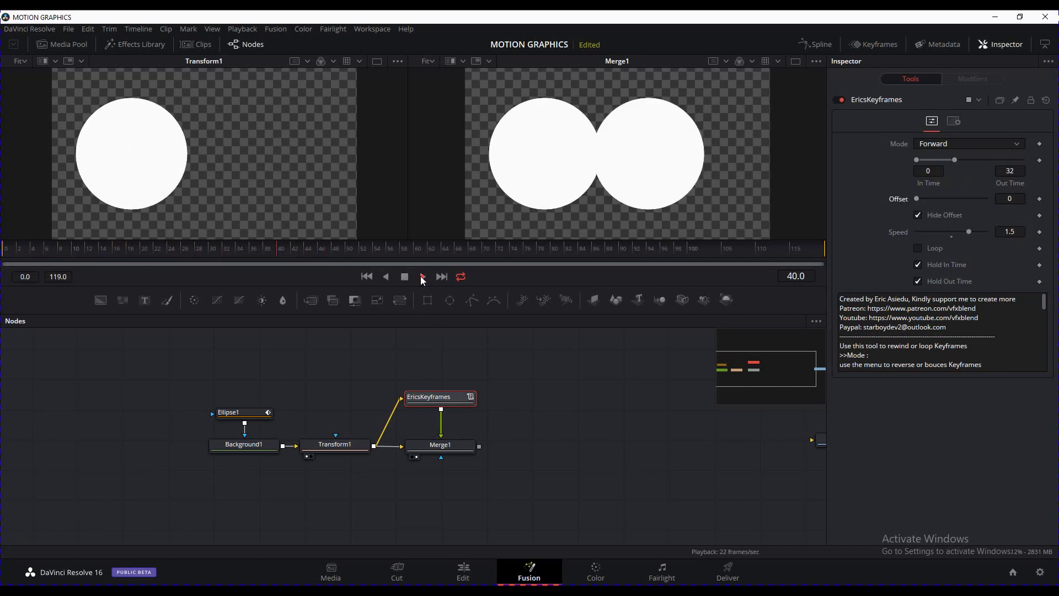
pyautogui.click(370, 277)
# - Slow the copy to Speed 0.441, preview it, then return Speed to 1.0
pyautogui.moveTo(968, 231); pyautogui.dragTo(931, 232)
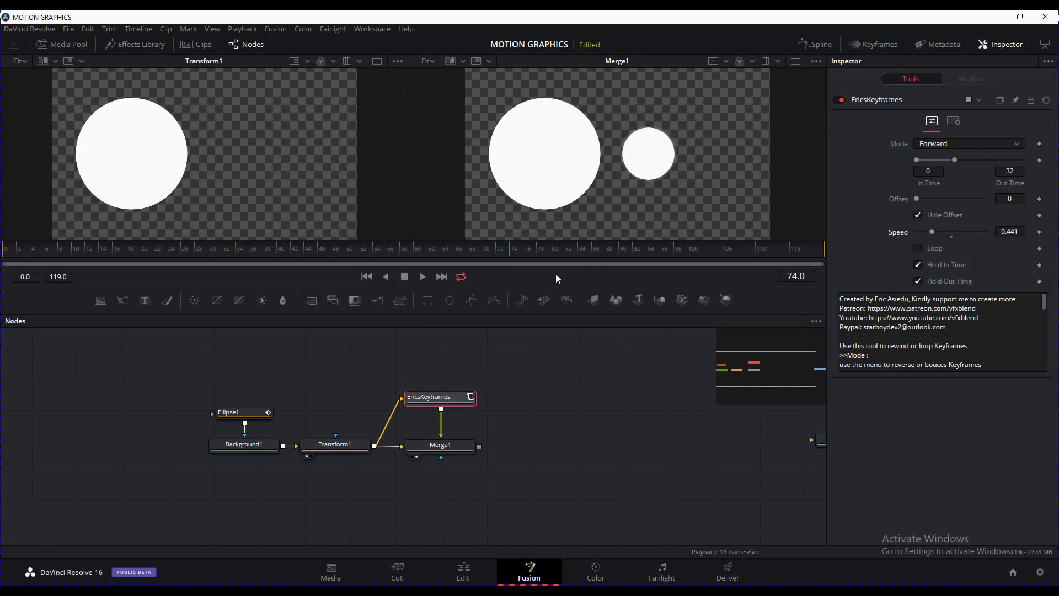
pyautogui.click(366, 276)
pyautogui.click(420, 276)
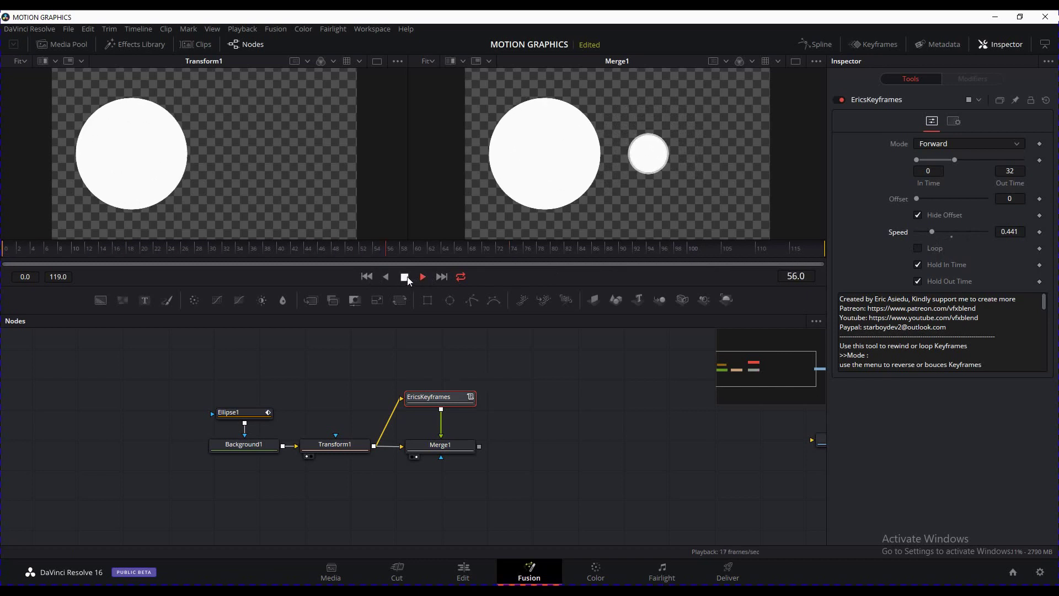
pyautogui.click(406, 276)
pyautogui.click(952, 237)
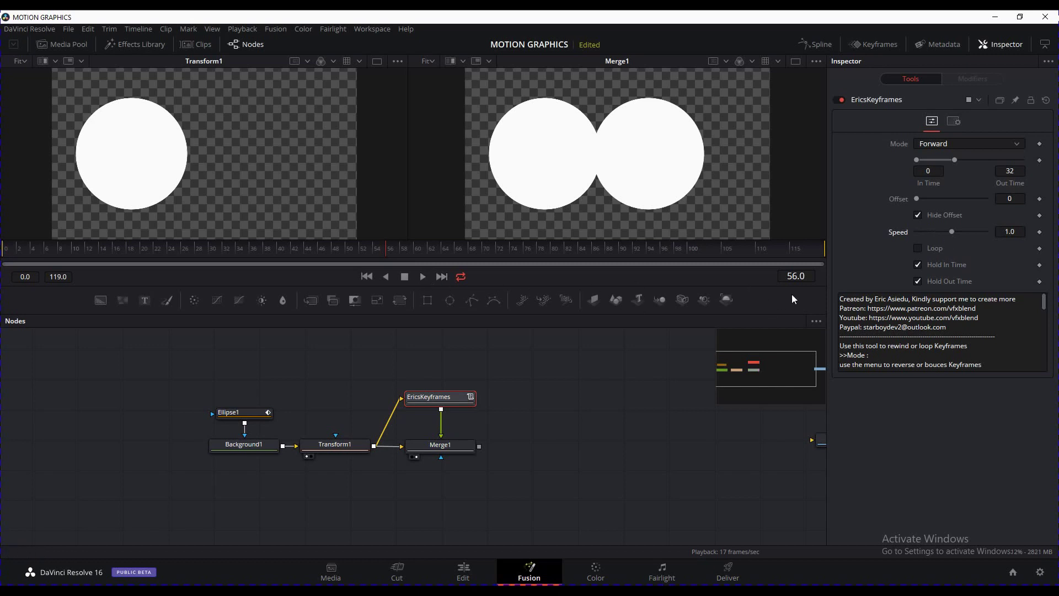
pyautogui.click(918, 248)
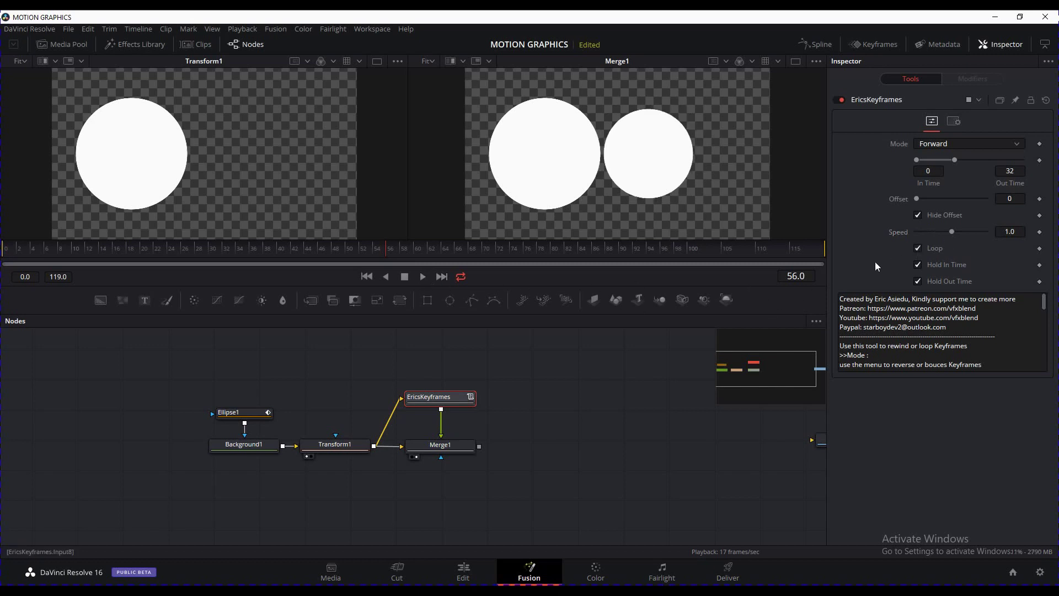
pyautogui.click(368, 277)
pyautogui.click(422, 277)
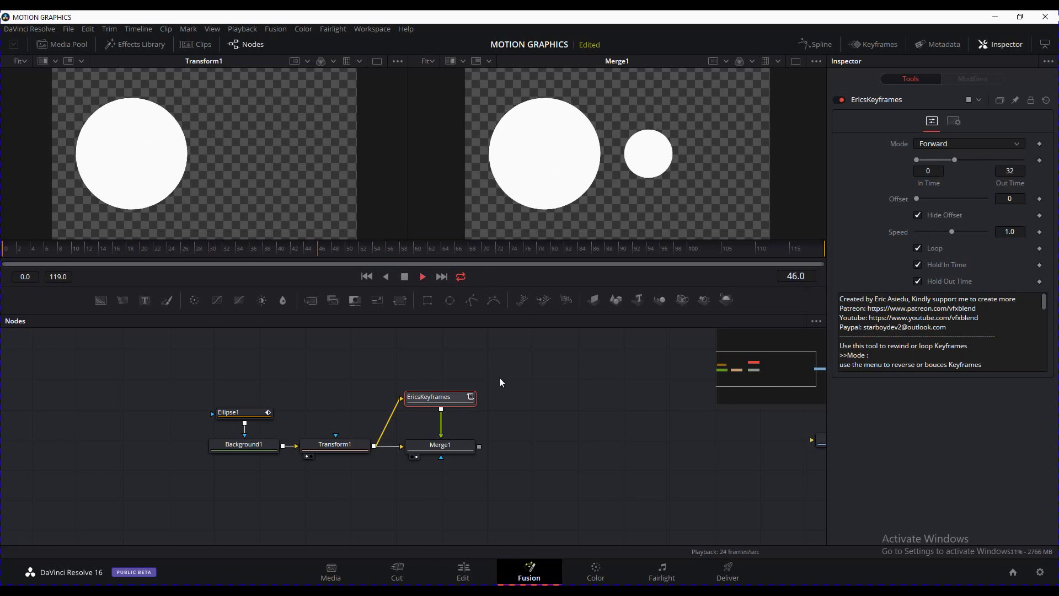
pyautogui.click(918, 249)
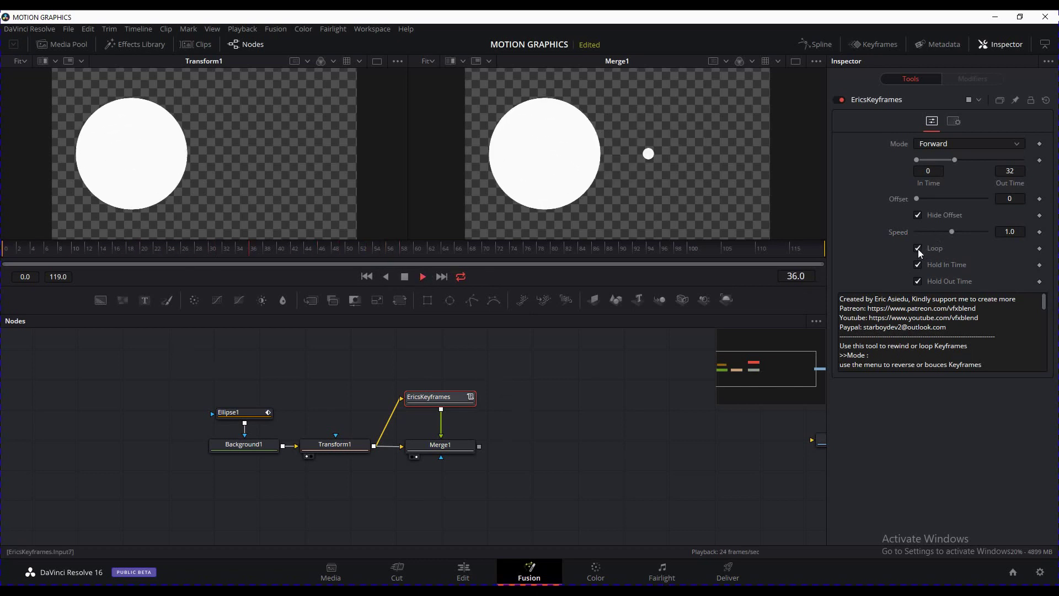
pyautogui.click(365, 277)
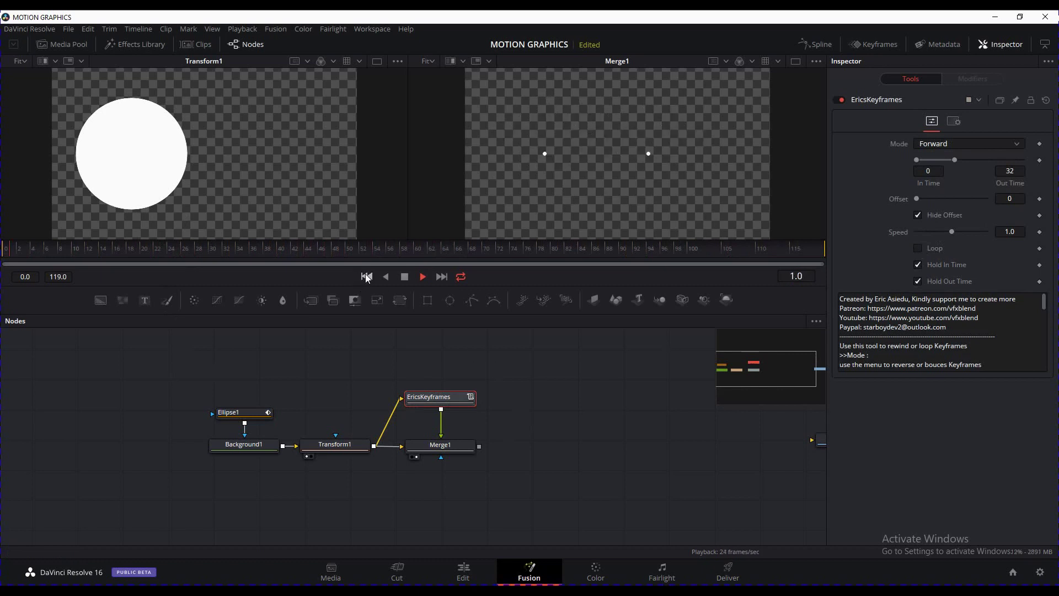
pyautogui.click(406, 277)
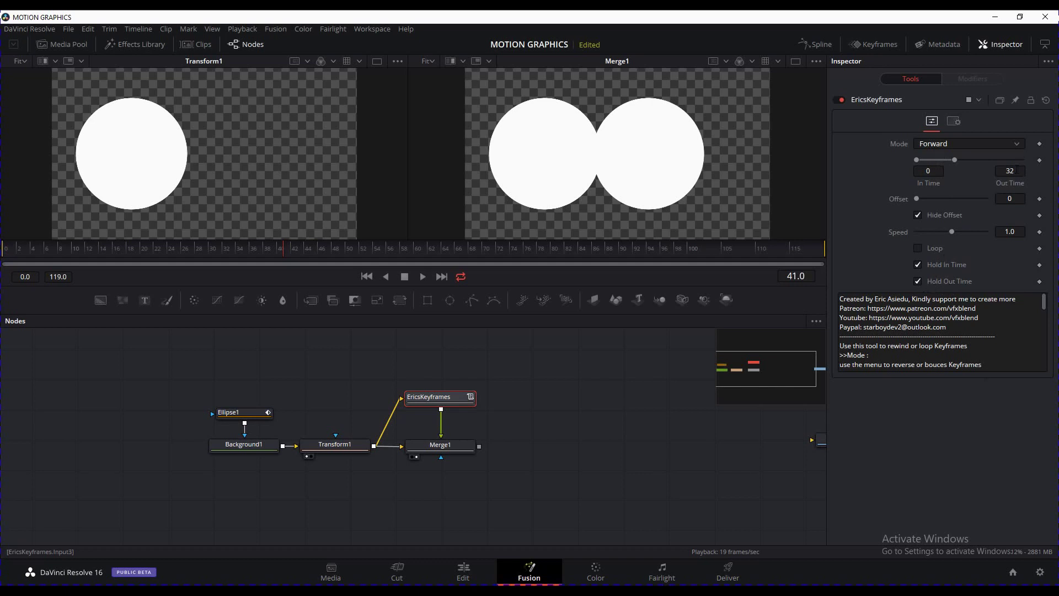
# - Lower the EricsKeyframes Out Time from 32 to 30
pyautogui.click(1009, 171)
pyautogui.write('30')
pyautogui.press('Tab')
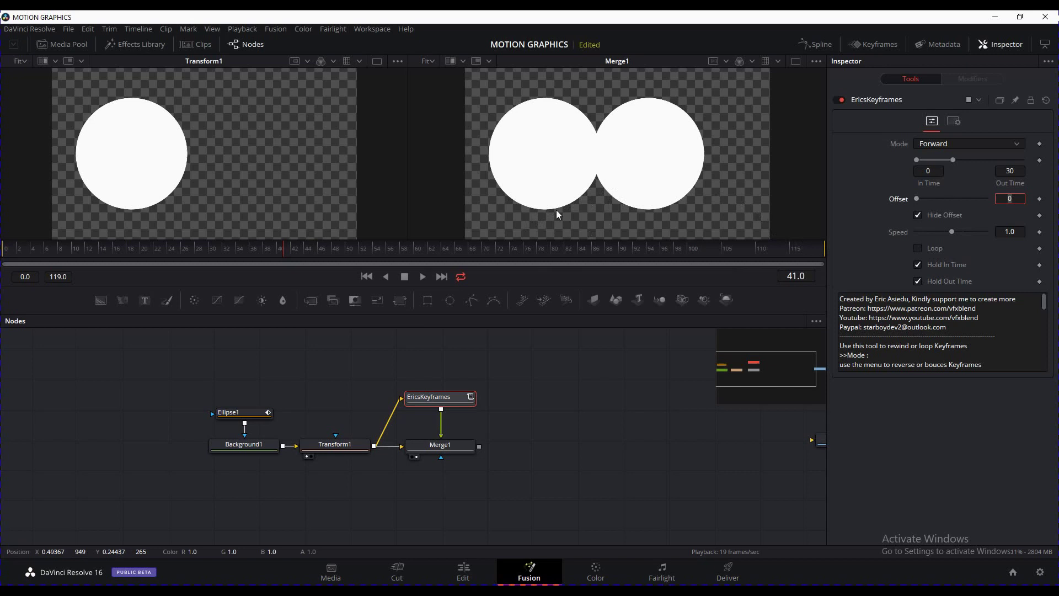
# - Compare playback with Hold Out Time off, then turn it back on and replay from the start
pyautogui.click(918, 280)
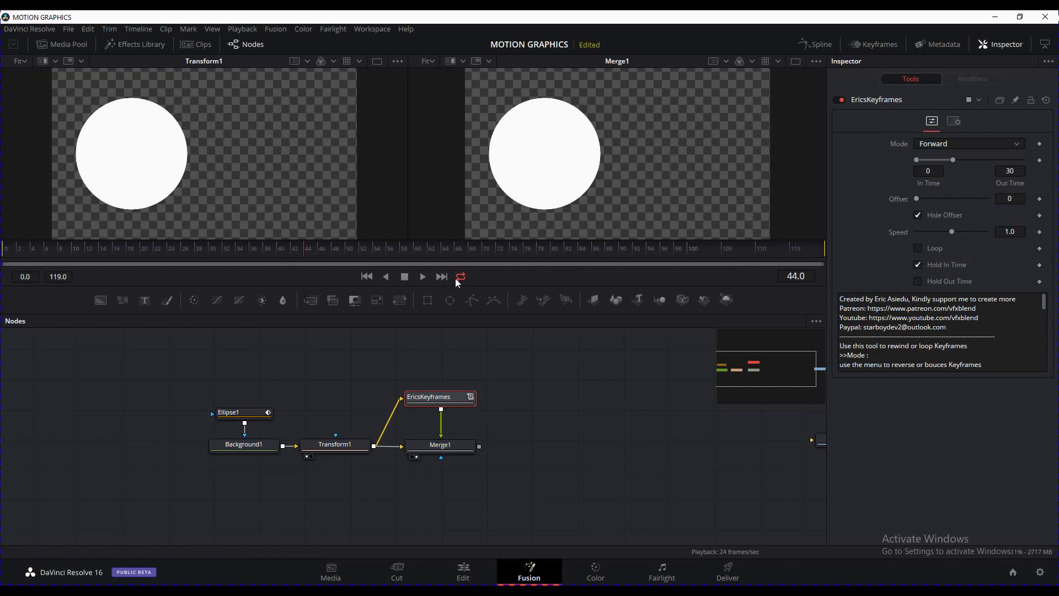
pyautogui.click(369, 279)
pyautogui.click(421, 277)
pyautogui.click(409, 276)
pyautogui.click(406, 276)
pyautogui.click(918, 281)
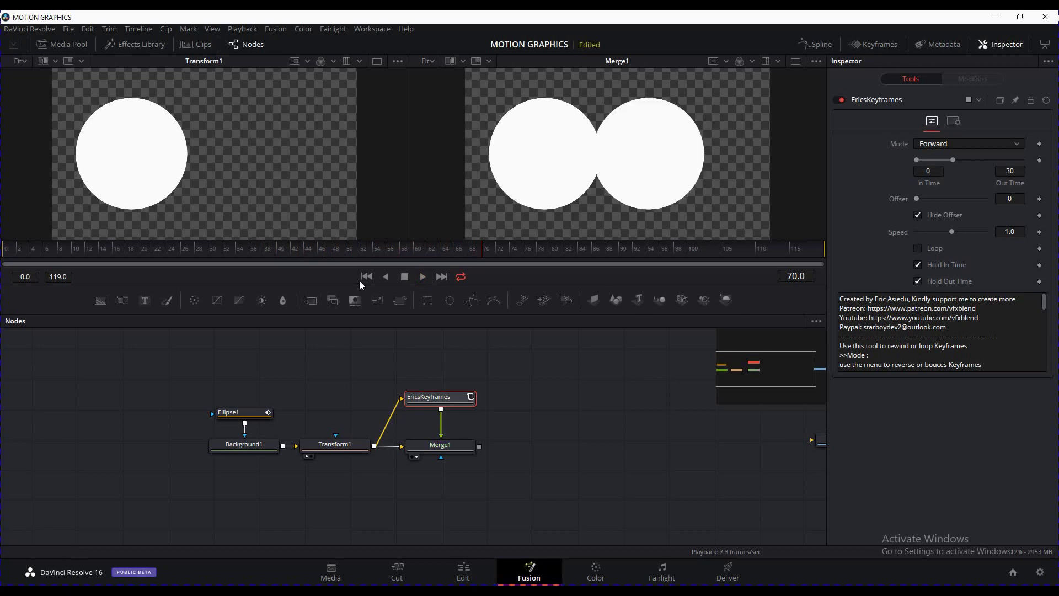
pyautogui.click(366, 276)
pyautogui.click(422, 276)
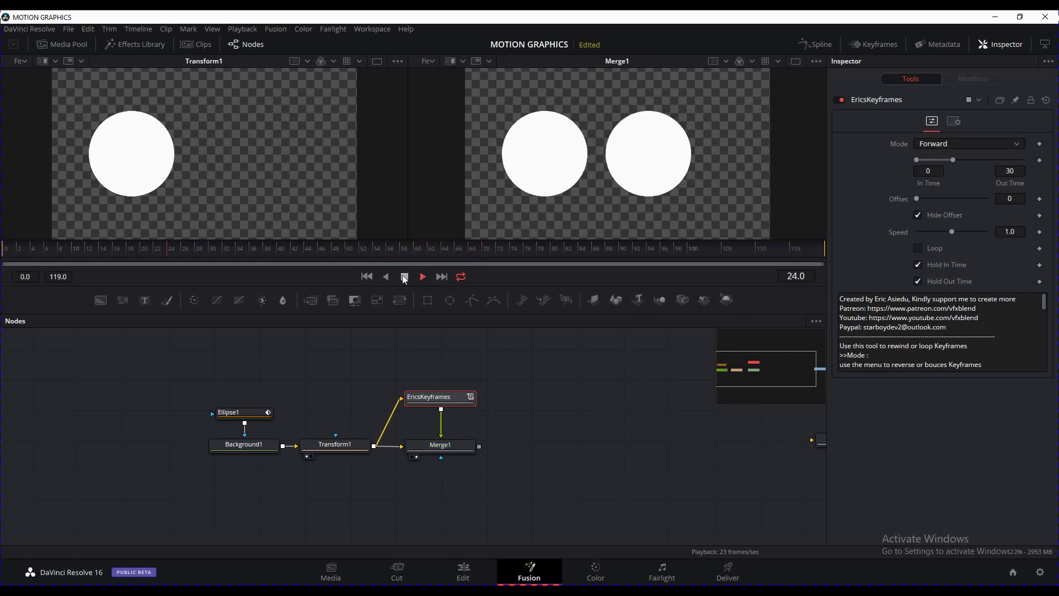
# - Turn off Hold In Time, switch EricsKeyframes Mode to Bouce, and play the result
pyautogui.click(404, 277)
pyautogui.click(918, 265)
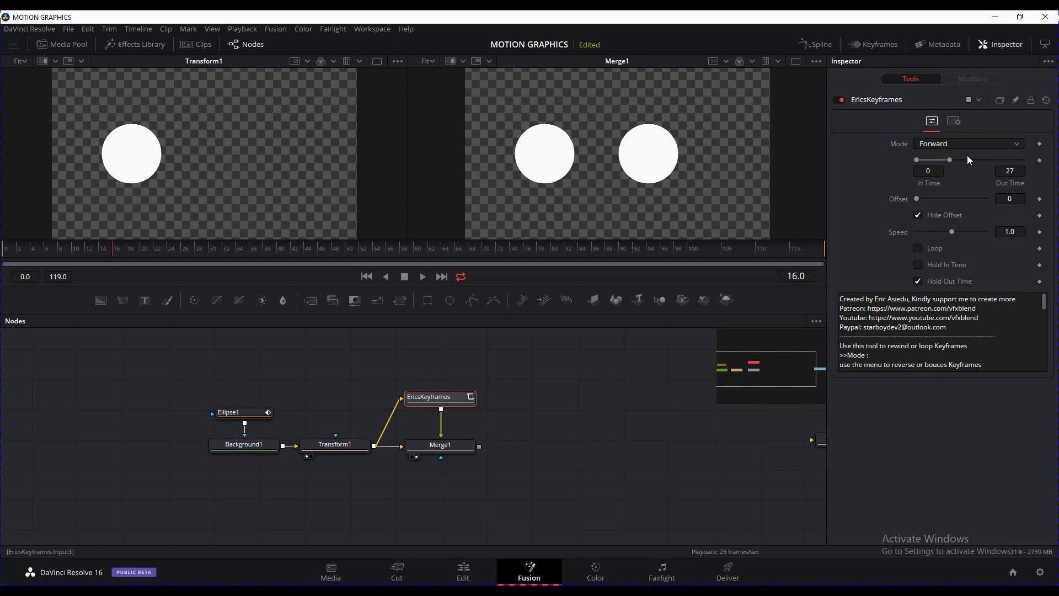
pyautogui.click(991, 143)
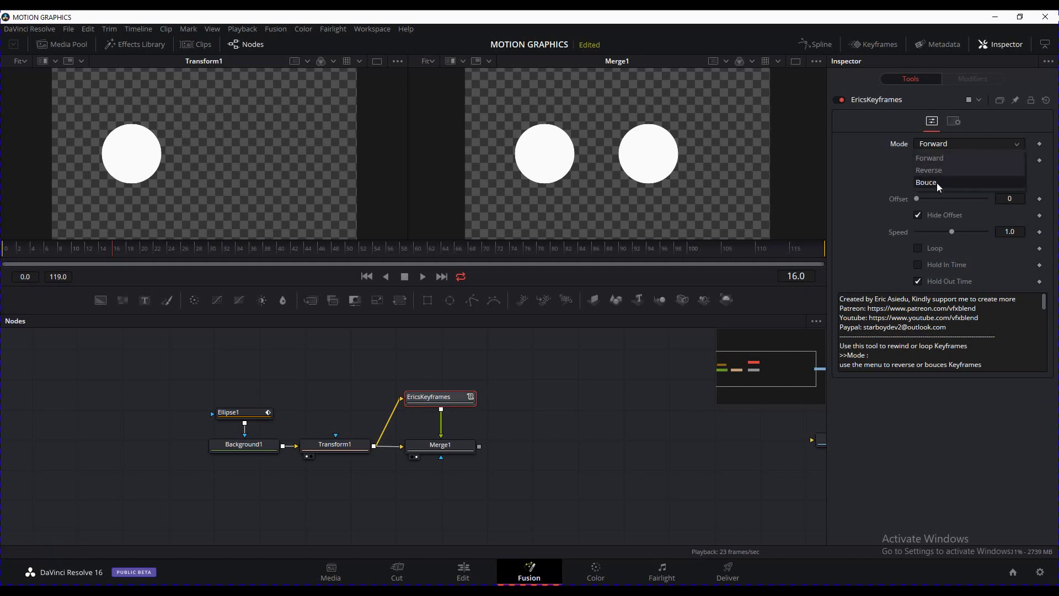
pyautogui.click(427, 415)
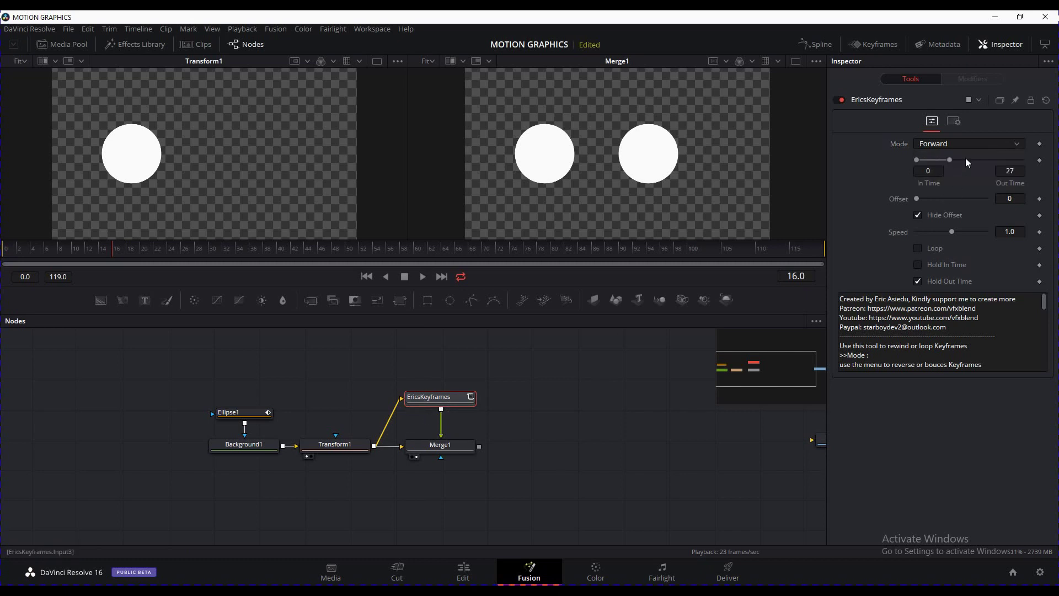
pyautogui.click(971, 141)
pyautogui.click(964, 184)
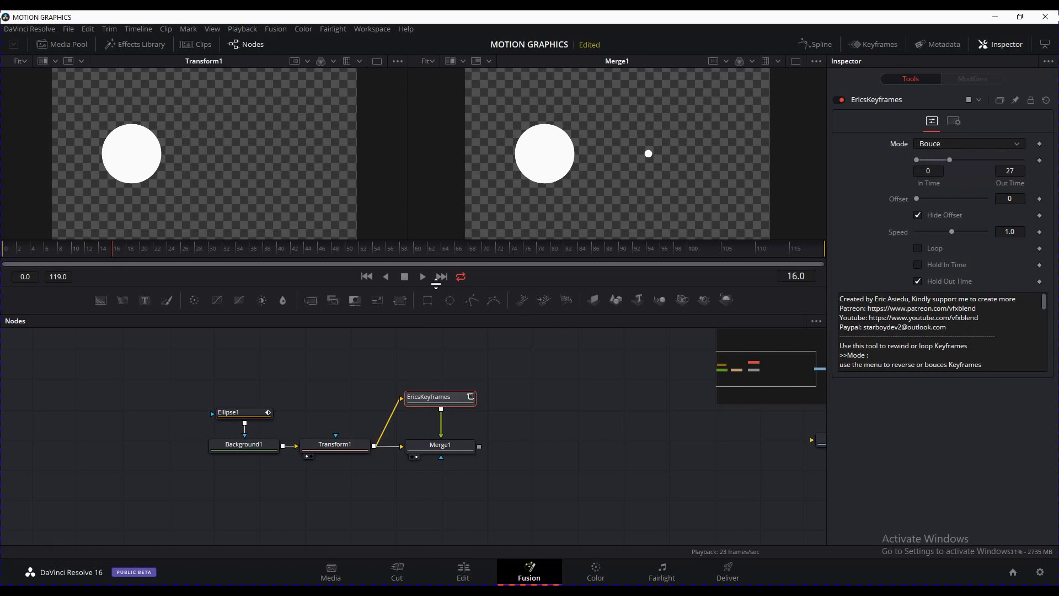
pyautogui.click(367, 277)
pyautogui.click(427, 281)
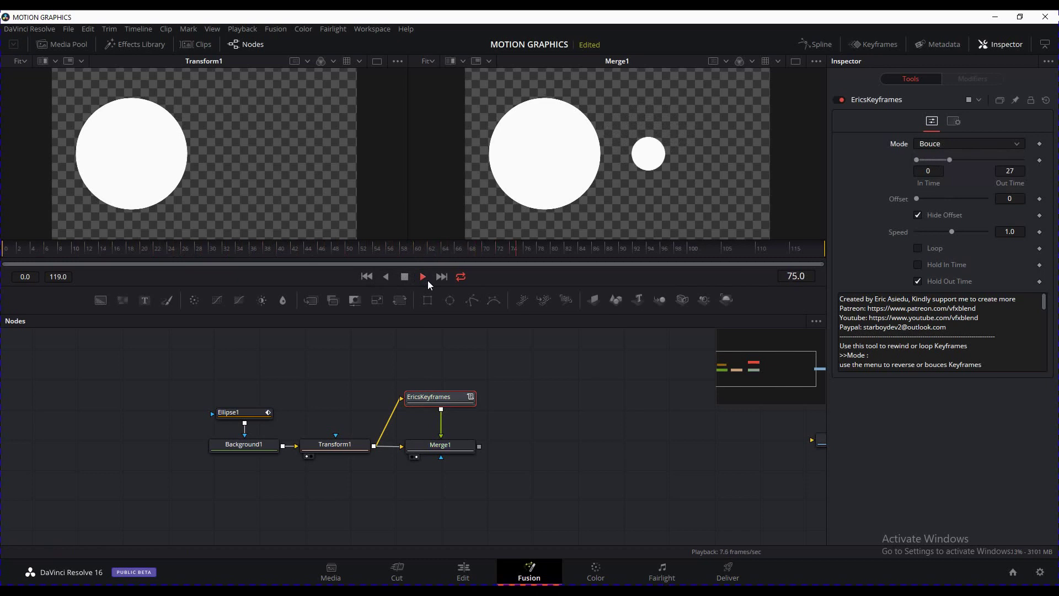
# - Turn on Loop and Hold In Time again, then replay the looping bounce
pyautogui.click(404, 276)
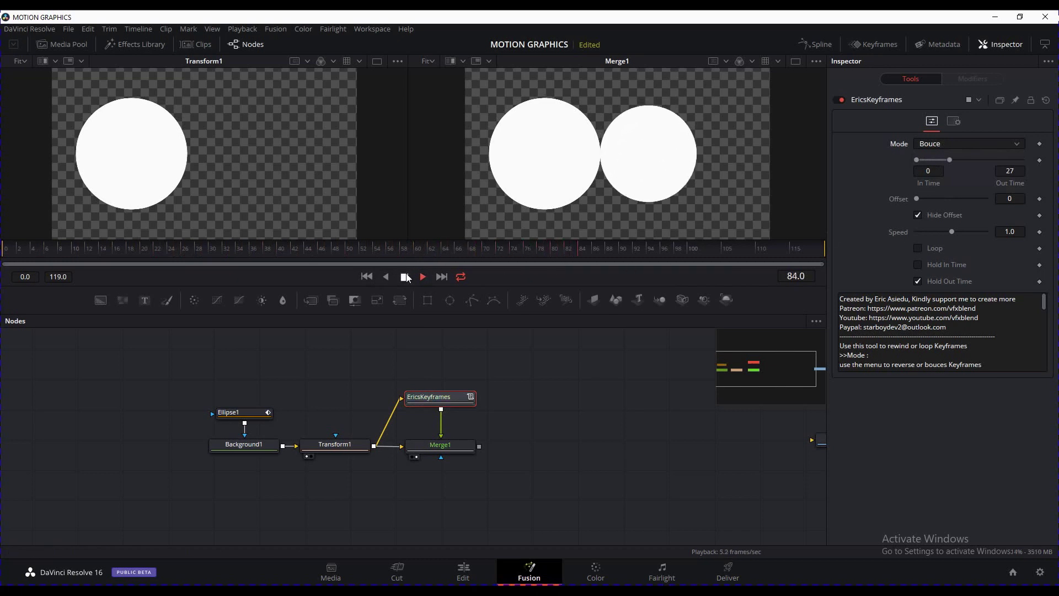
pyautogui.click(924, 250)
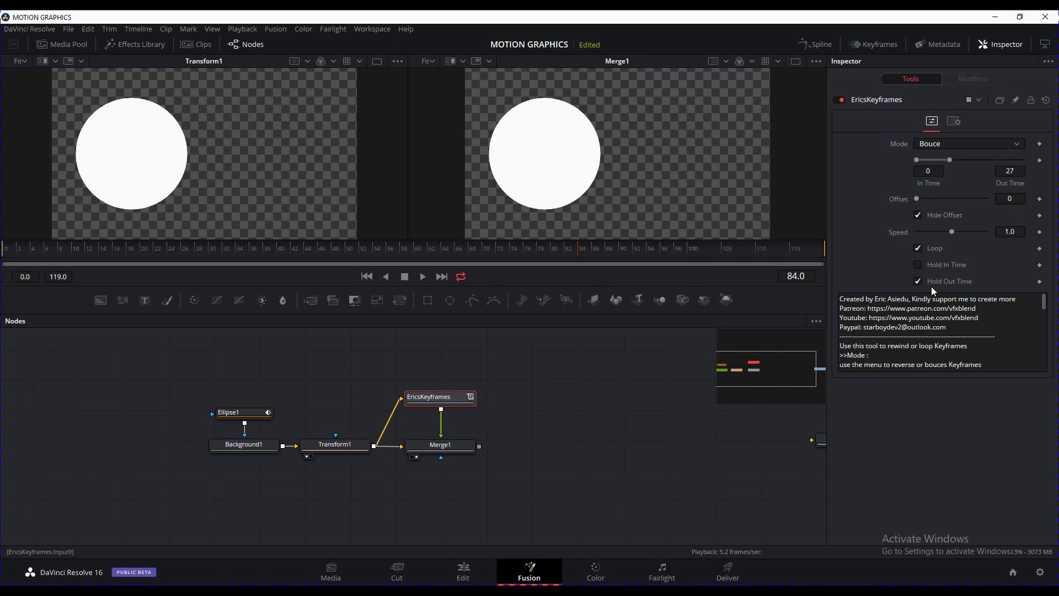
pyautogui.click(917, 280)
pyautogui.click(366, 276)
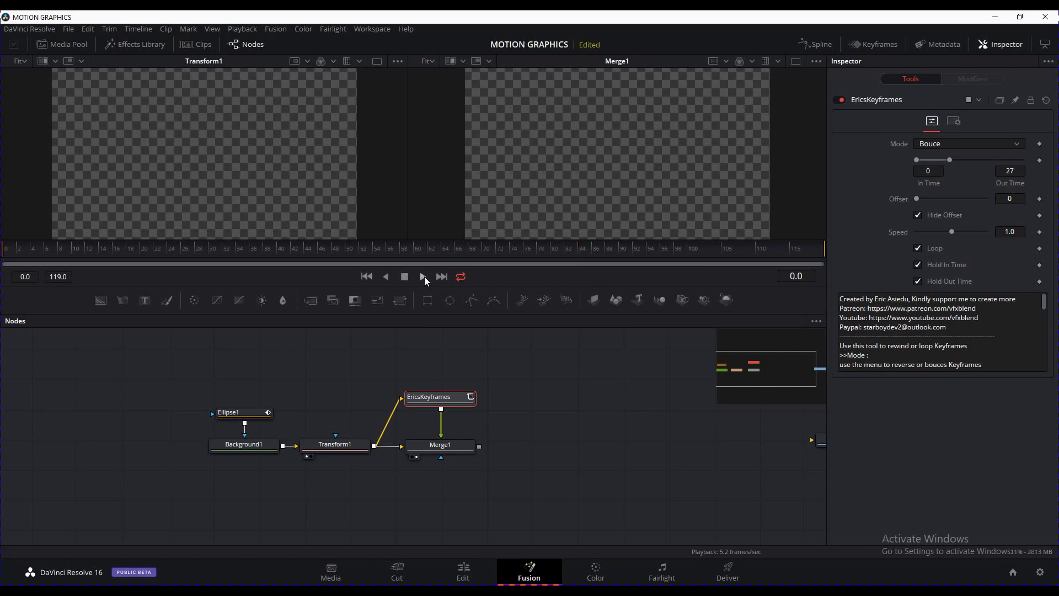
pyautogui.click(423, 276)
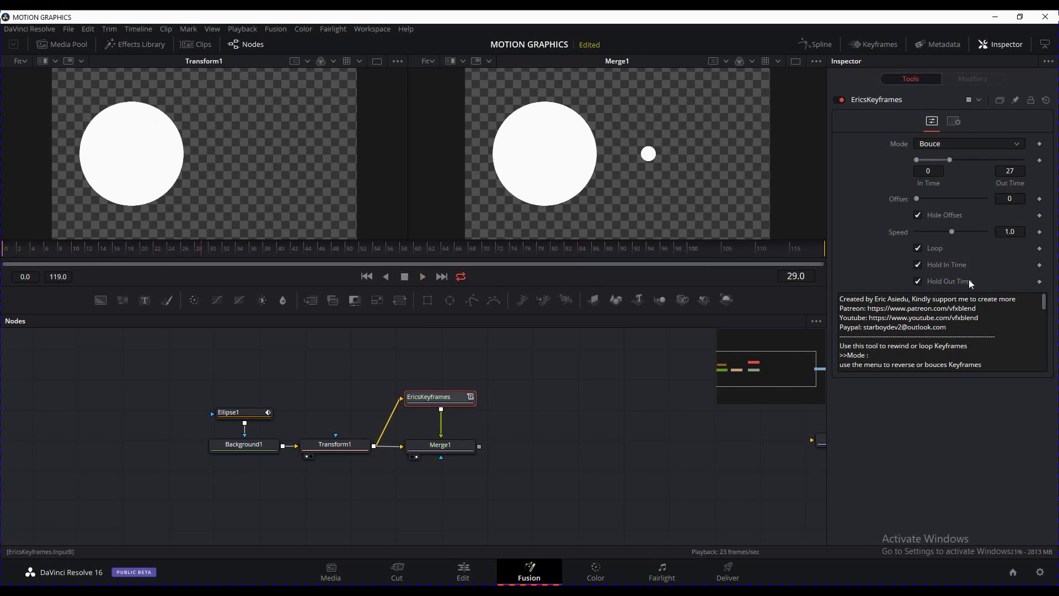
# - Raise the Speed to about 1.4, replay, then push it to about 1.7
pyautogui.click(966, 231)
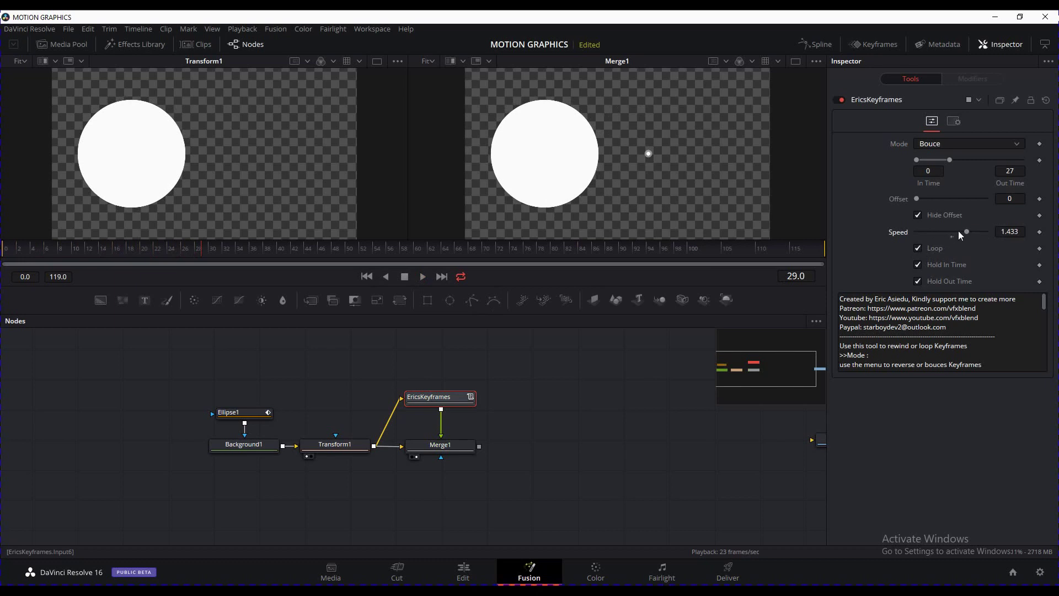
pyautogui.click(966, 231)
pyautogui.click(366, 275)
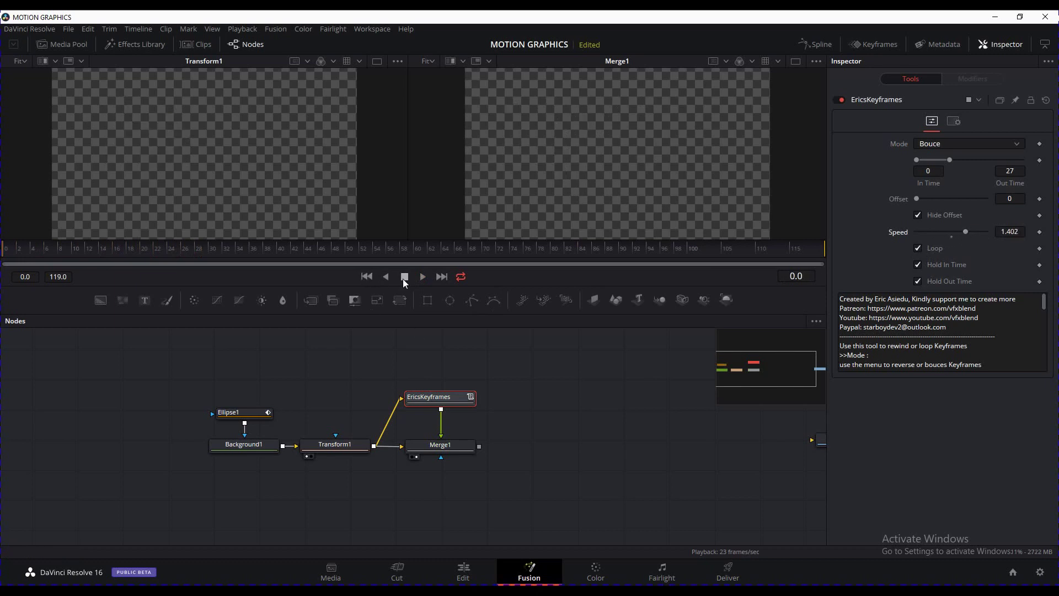
pyautogui.click(423, 276)
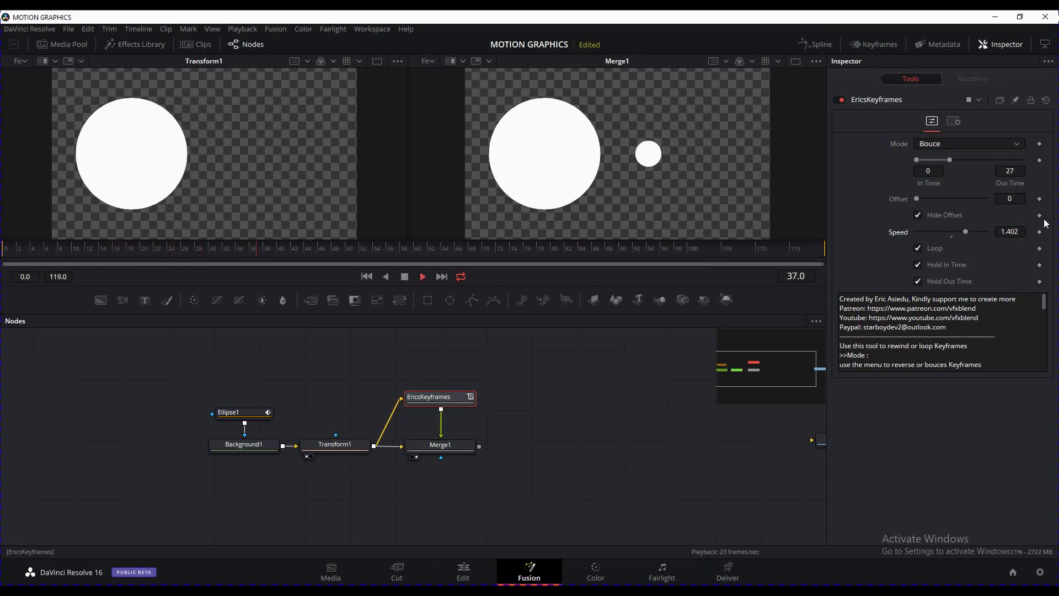
pyautogui.moveTo(968, 231); pyautogui.dragTo(987, 231)
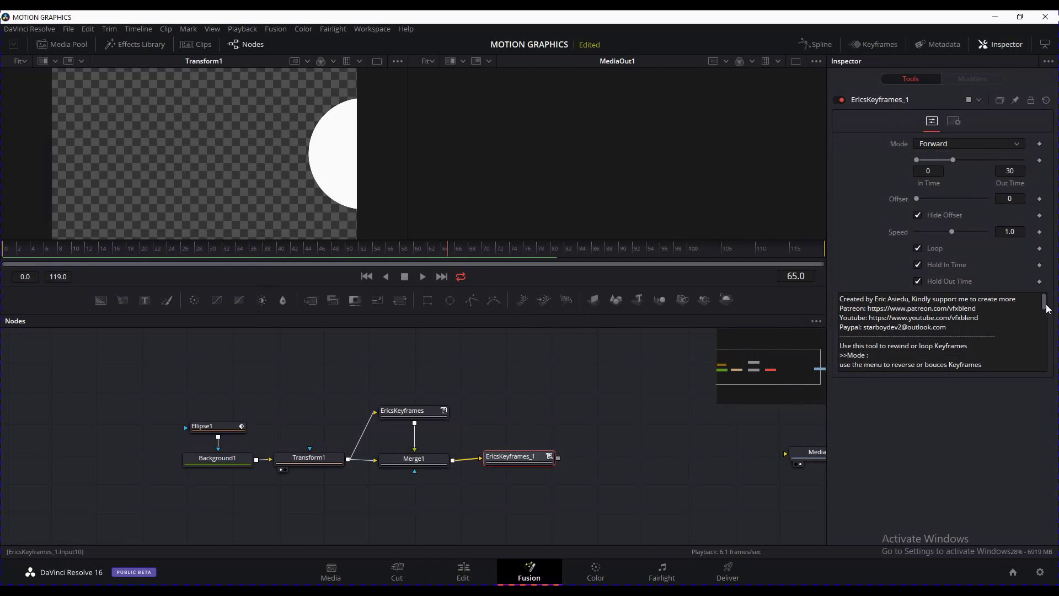
# - Scroll EricsKeyframes_1's Inspector notes, select the Patreon line, and return to the Edit page timeline
pyautogui.moveTo(1046, 302)
pyautogui.mouseDown()
pyautogui.moveTo(1047, 362)
pyautogui.moveTo(1047, 296)
pyautogui.mouseUp()
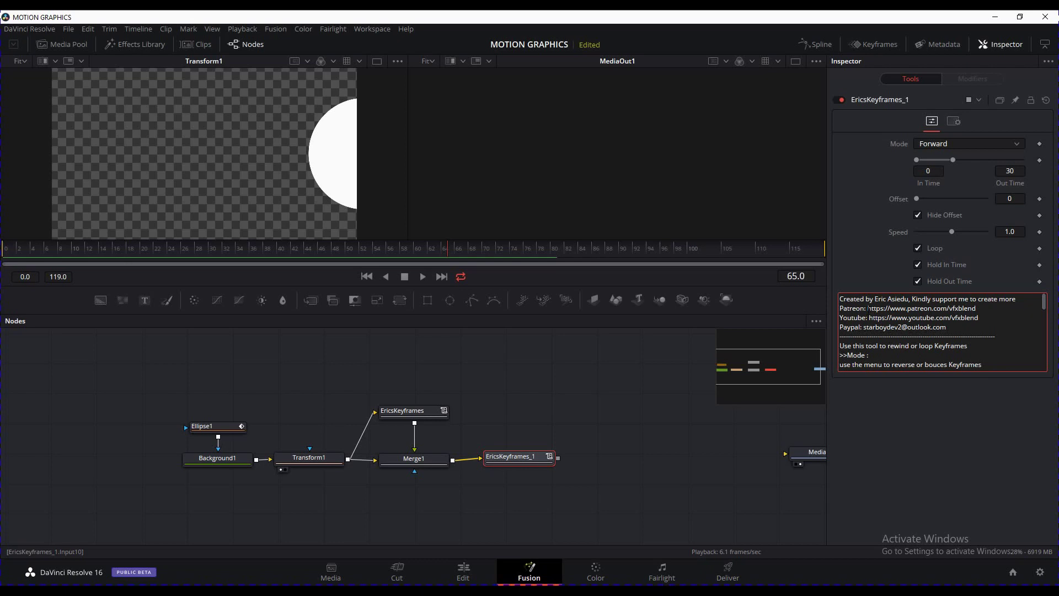
pyautogui.tripleClick(856, 308)
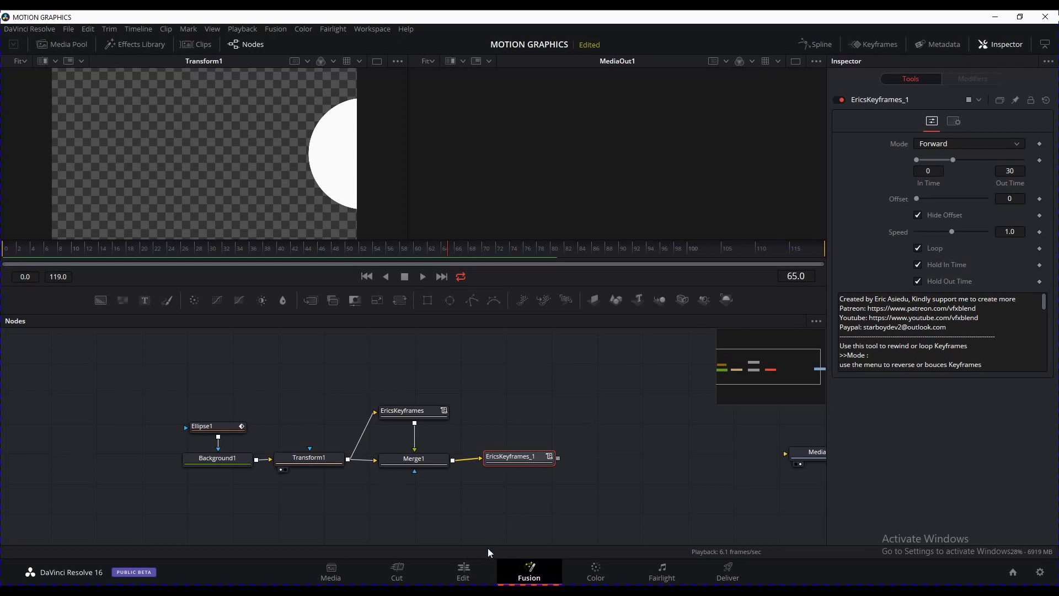
pyautogui.click(463, 571)
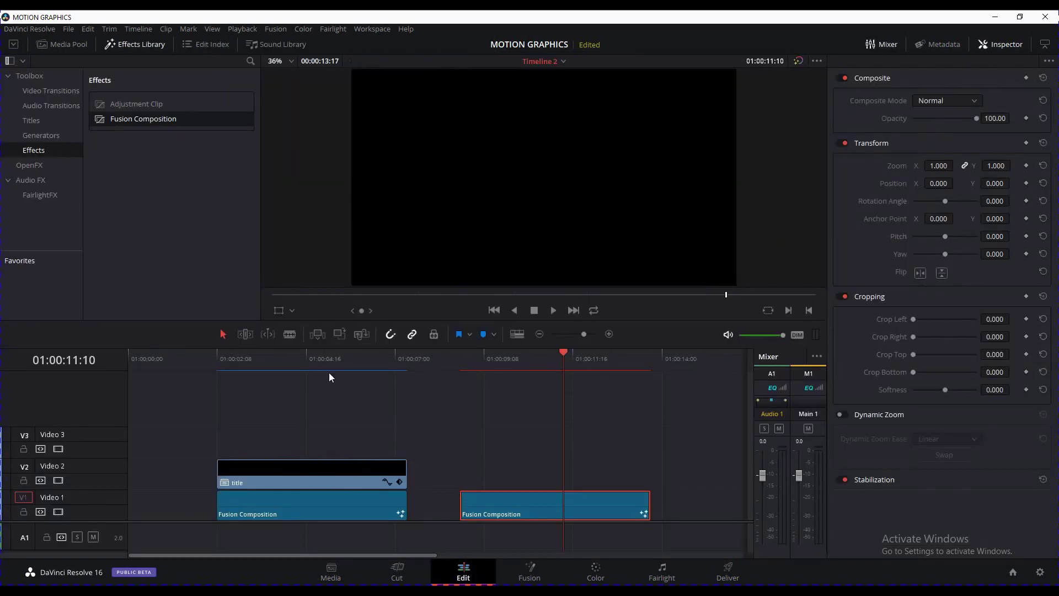